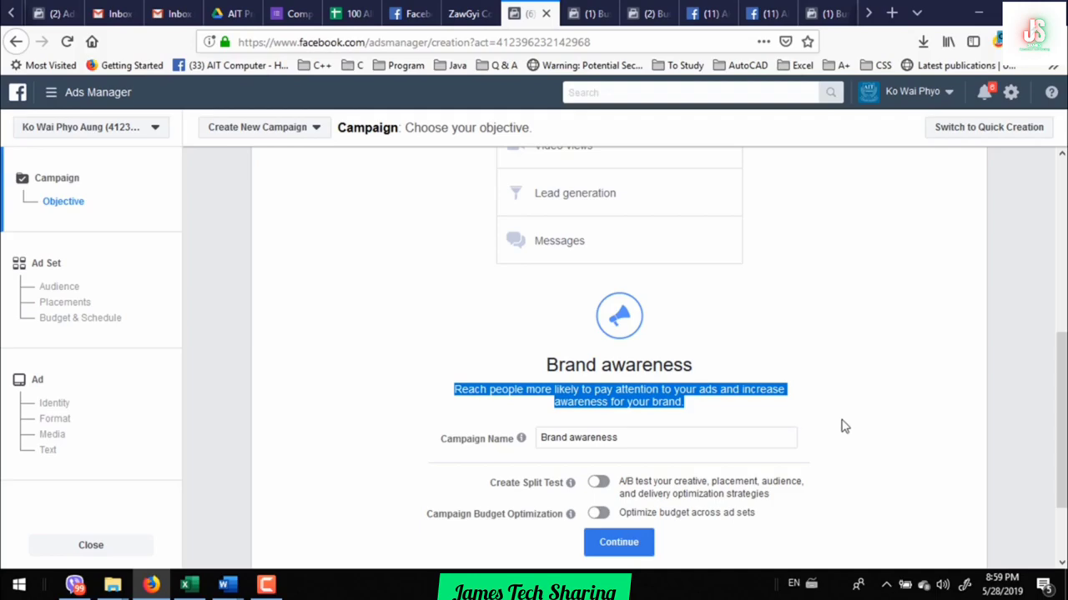
- Continue to the ad set, keeping the Brand awareness objective and campaign name
{"action": "scroll", "coordinate": [842, 426], "scroll_direction": "down", "scroll_amount": 3}
{"action": "left_click", "coordinate": [634, 449]}
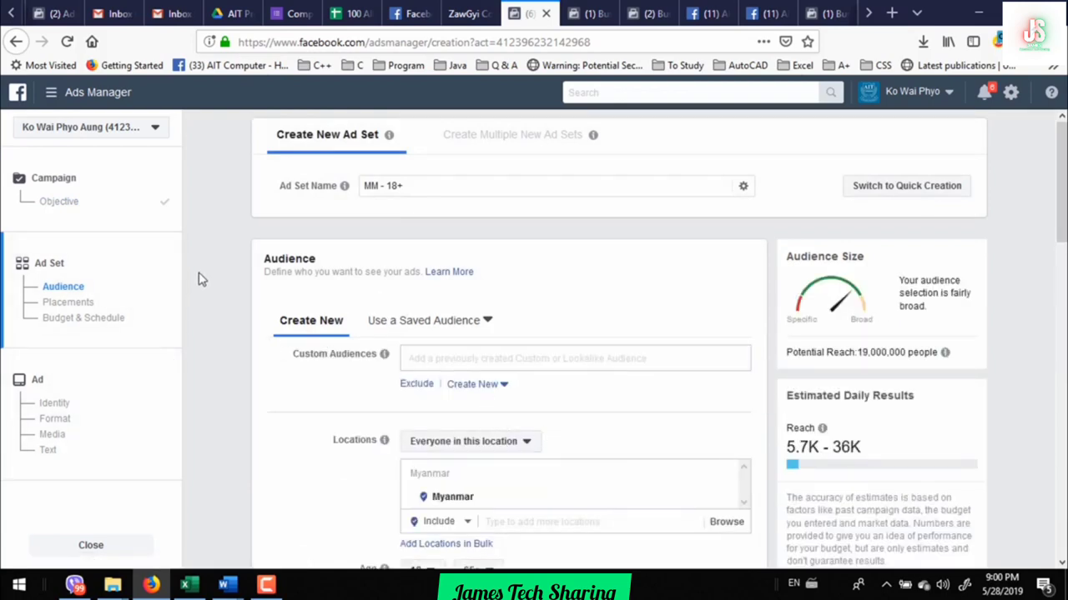
- Review the ad set's audience, placements, budget and schedule, keep the existing settings and continue to the ad
{"action": "scroll", "coordinate": [342, 376], "scroll_direction": "down", "scroll_amount": 1}
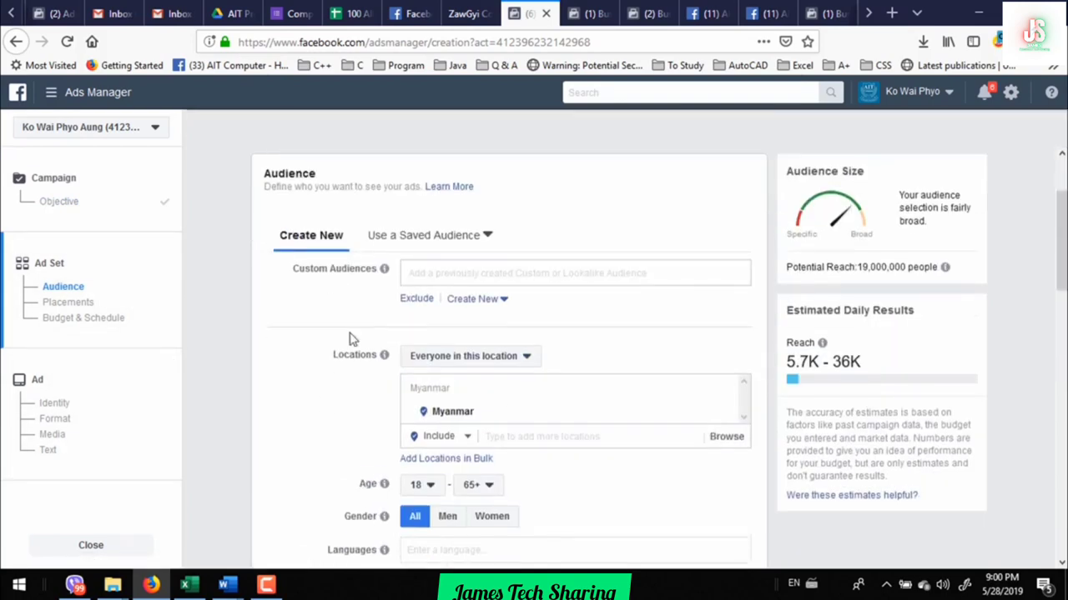
{"action": "scroll", "coordinate": [303, 375], "scroll_direction": "down", "scroll_amount": 4}
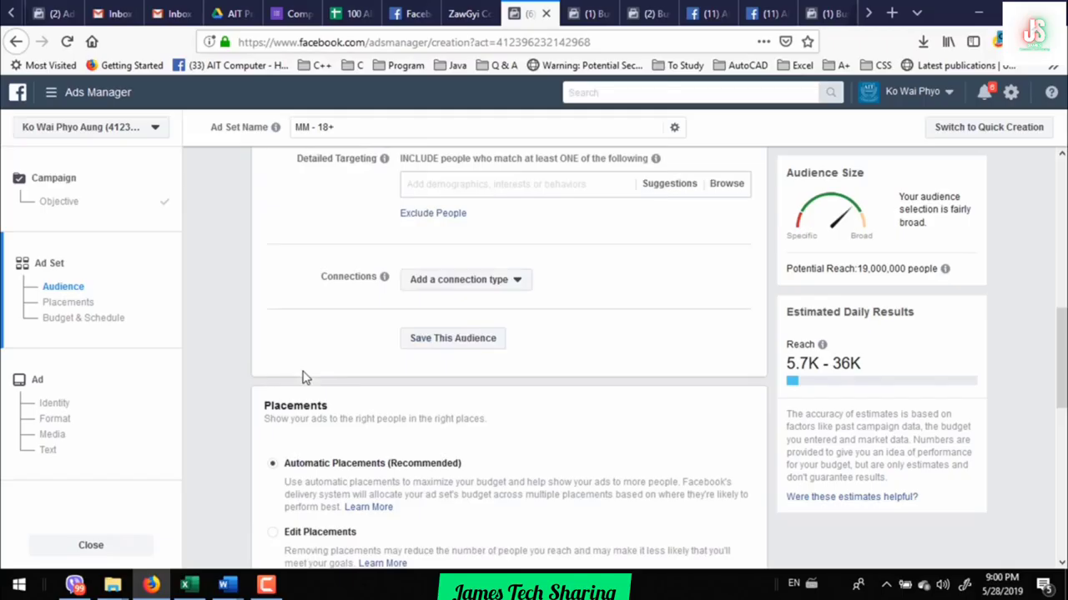
{"action": "scroll", "coordinate": [303, 374], "scroll_direction": "down", "scroll_amount": 5}
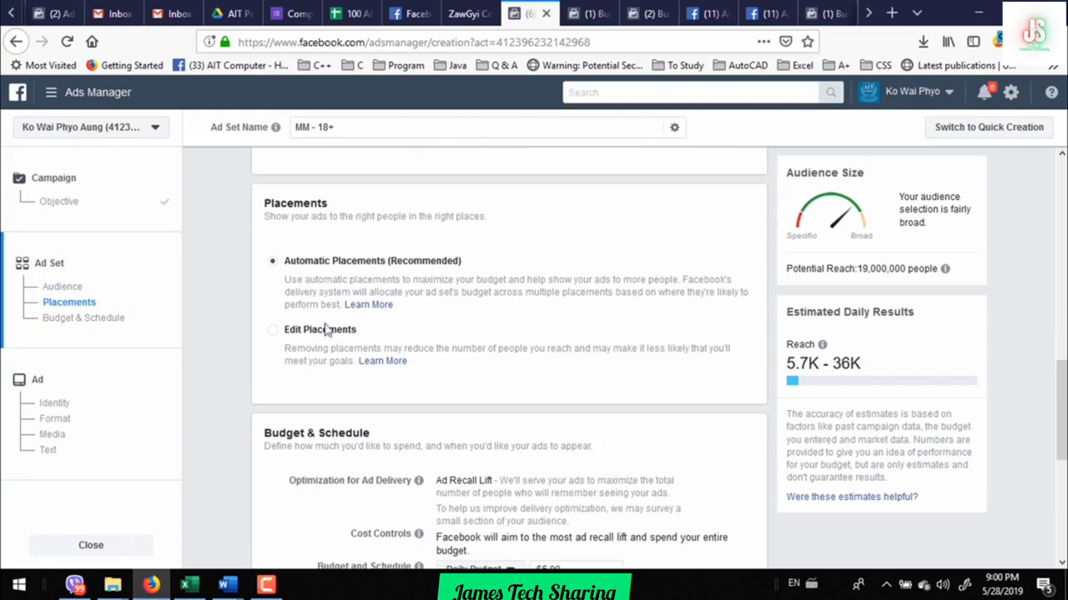
{"action": "scroll", "coordinate": [341, 317], "scroll_direction": "down", "scroll_amount": 2}
{"action": "scroll", "coordinate": [341, 317], "scroll_direction": "down", "scroll_amount": 2}
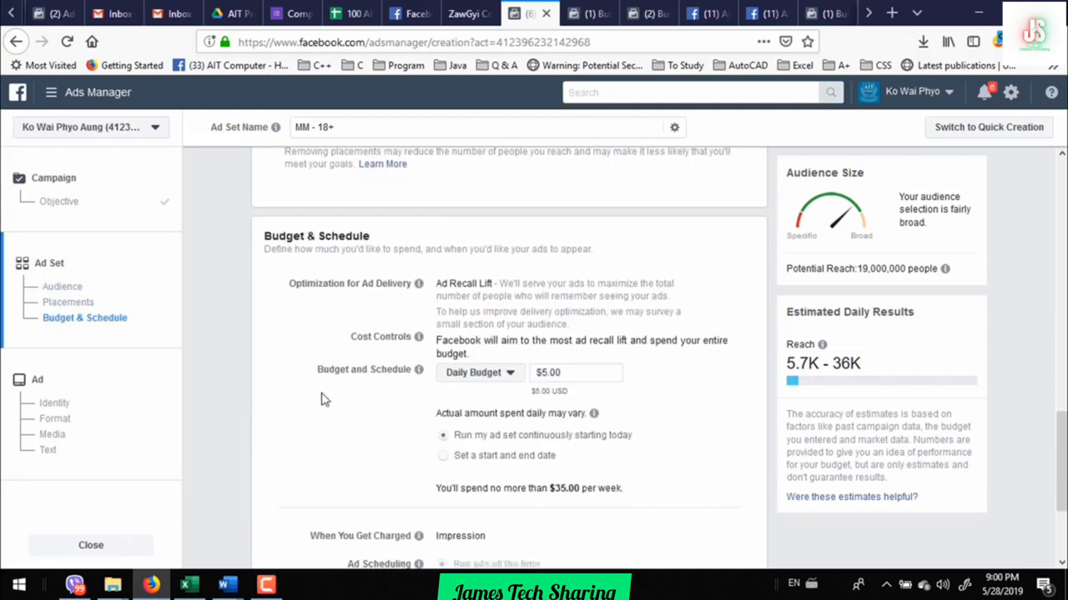
{"action": "scroll", "coordinate": [324, 400], "scroll_direction": "down", "scroll_amount": 3}
{"action": "scroll", "coordinate": [328, 359], "scroll_direction": "up", "scroll_amount": 1}
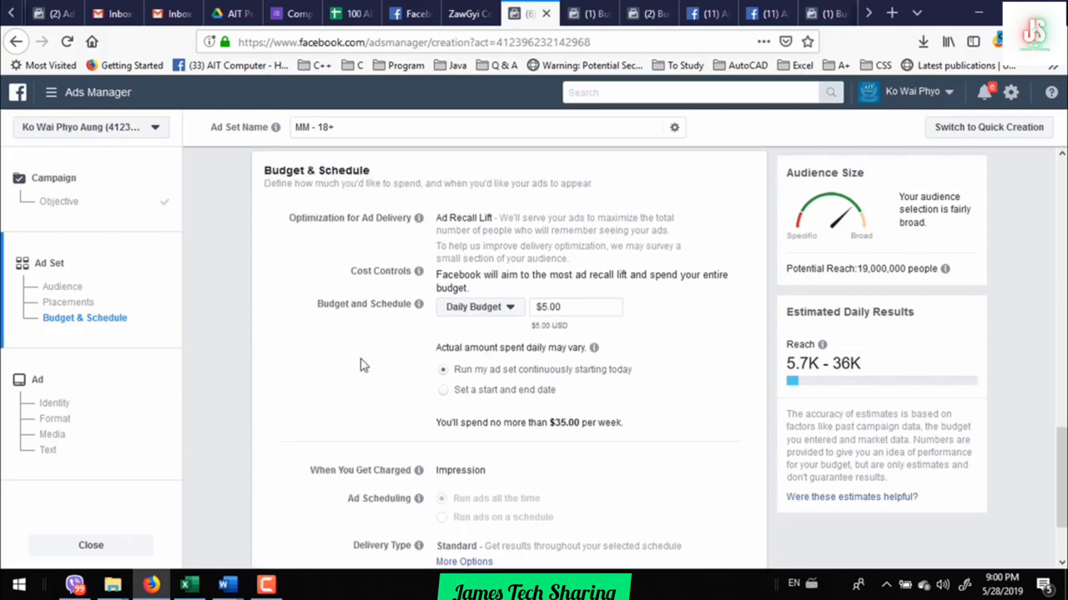
{"action": "scroll", "coordinate": [360, 365], "scroll_direction": "down", "scroll_amount": 3}
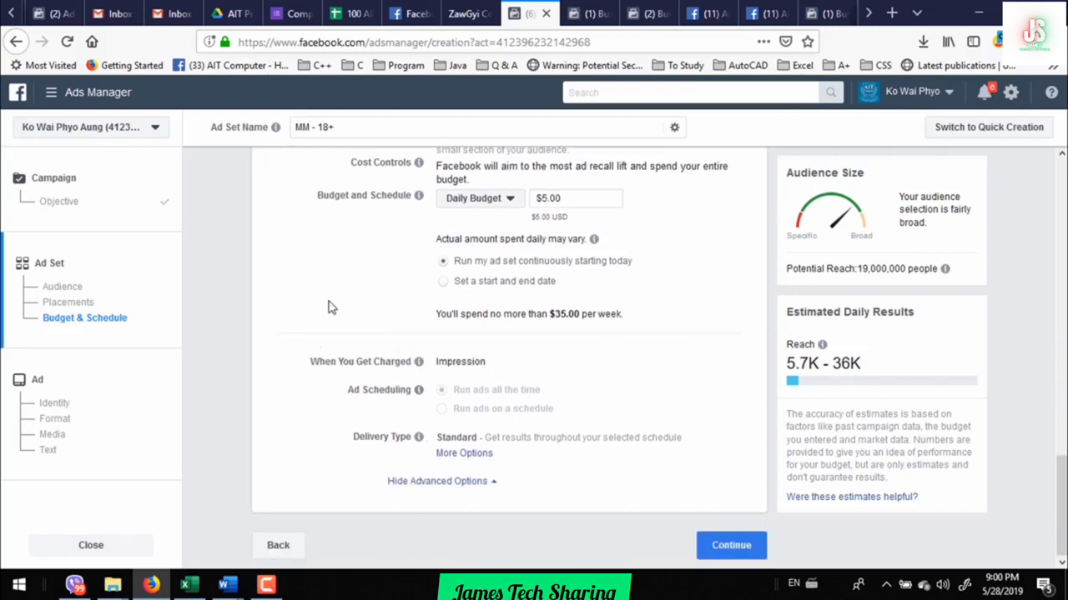
{"action": "left_click", "coordinate": [732, 545]}
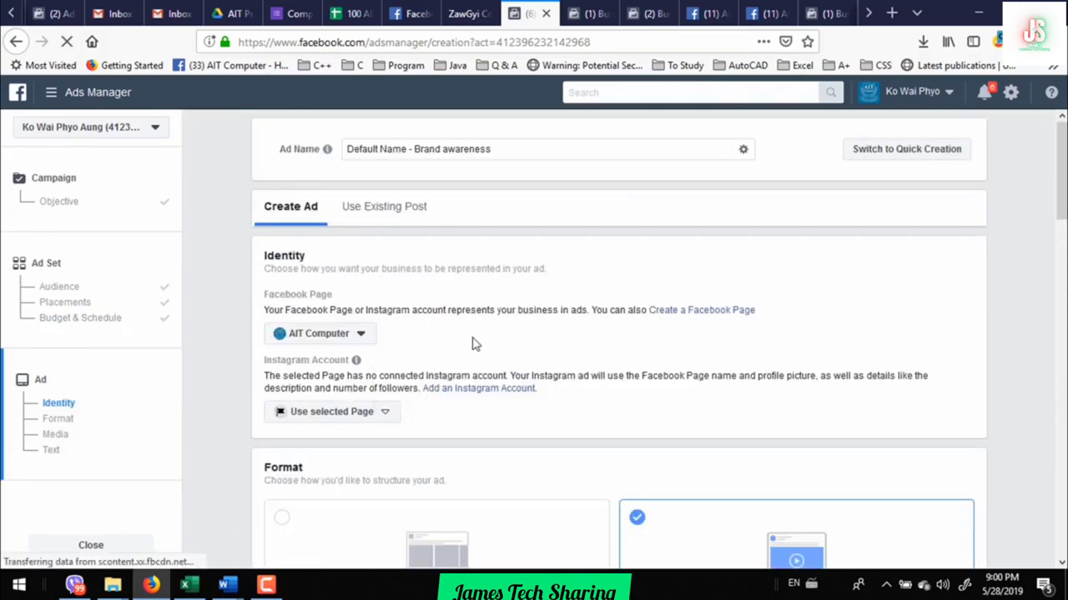
- Examine the ad's identity, format and media settings, including the placements offered for customizing the ad image
{"action": "scroll", "coordinate": [472, 343], "scroll_direction": "down", "scroll_amount": 4}
{"action": "scroll", "coordinate": [484, 376], "scroll_direction": "down", "scroll_amount": 4}
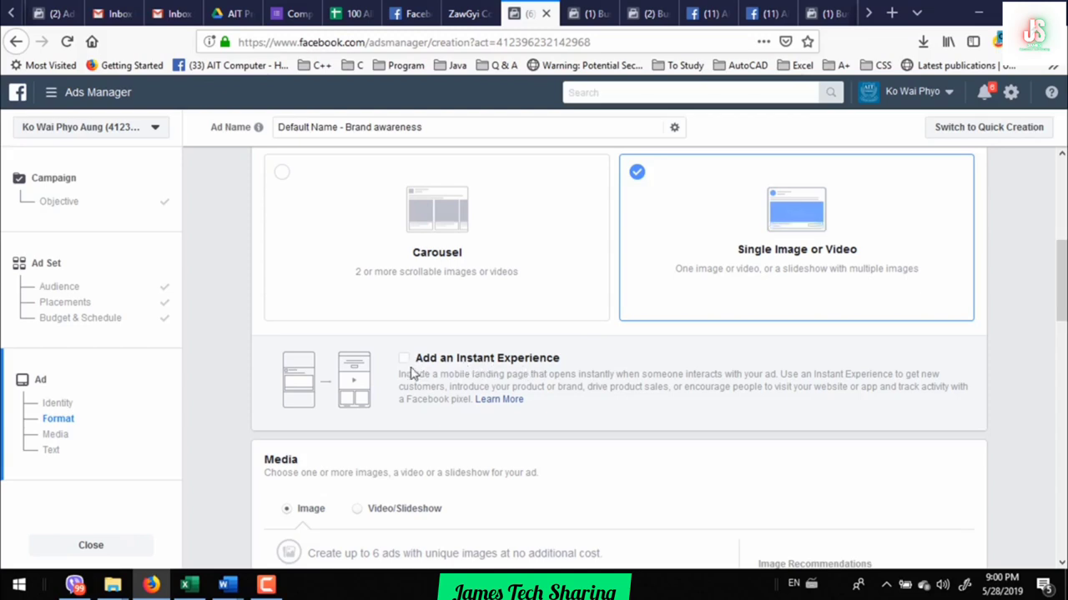
{"action": "scroll", "coordinate": [548, 425], "scroll_direction": "down", "scroll_amount": 3}
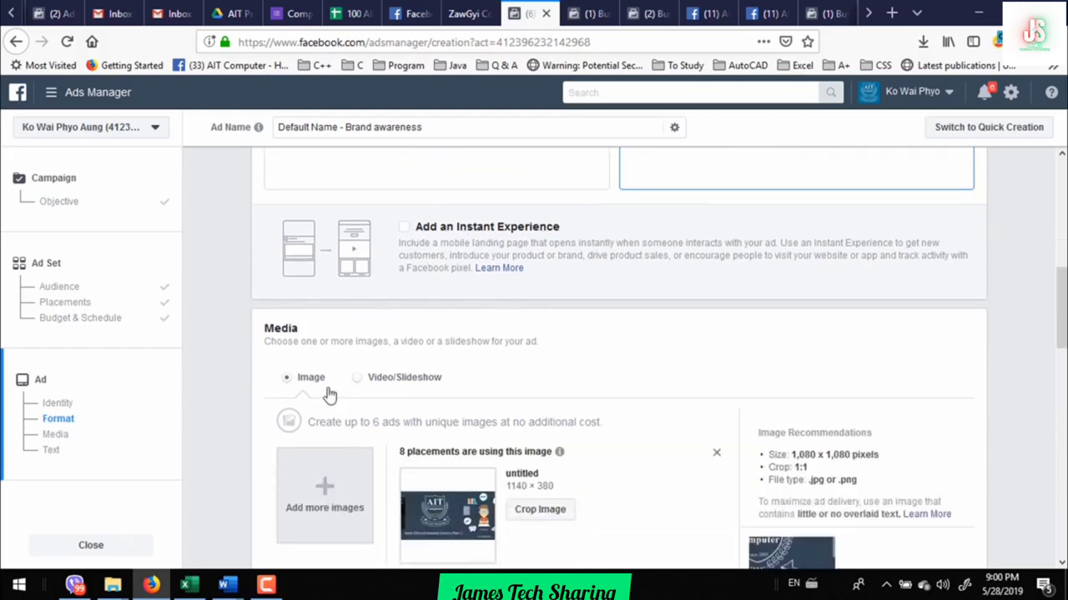
{"action": "scroll", "coordinate": [584, 426], "scroll_direction": "down", "scroll_amount": 3}
{"action": "scroll", "coordinate": [559, 430], "scroll_direction": "down", "scroll_amount": 3}
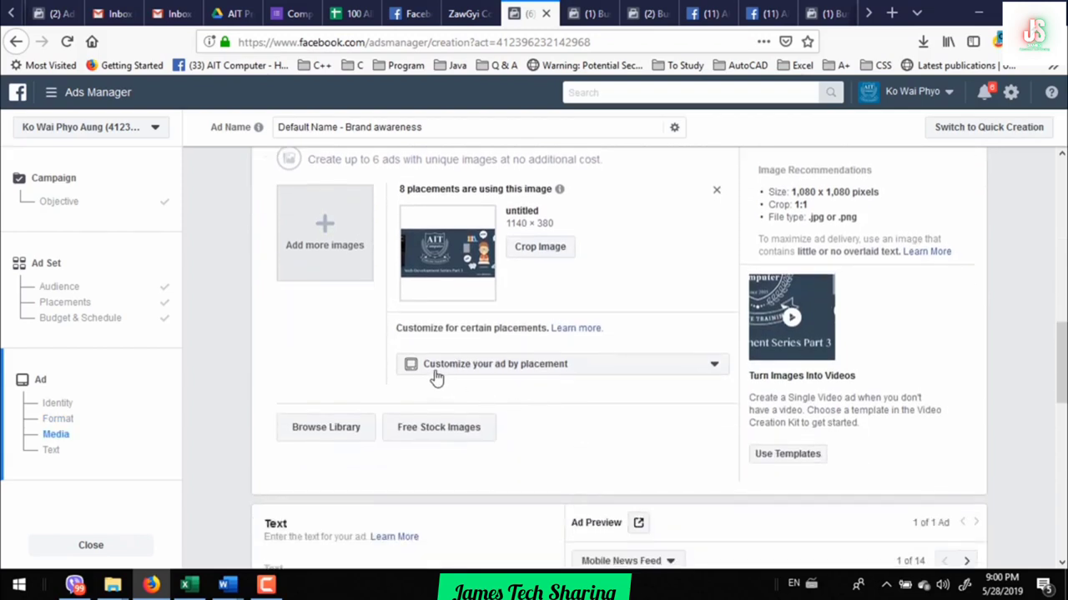
{"action": "left_click", "coordinate": [713, 372]}
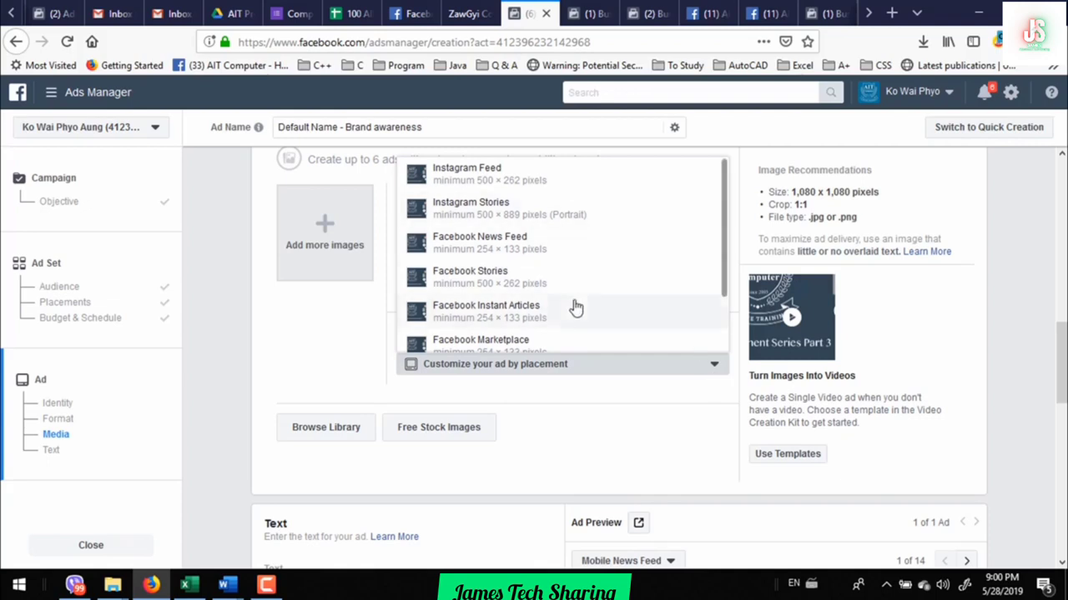
{"action": "left_click", "coordinate": [457, 387]}
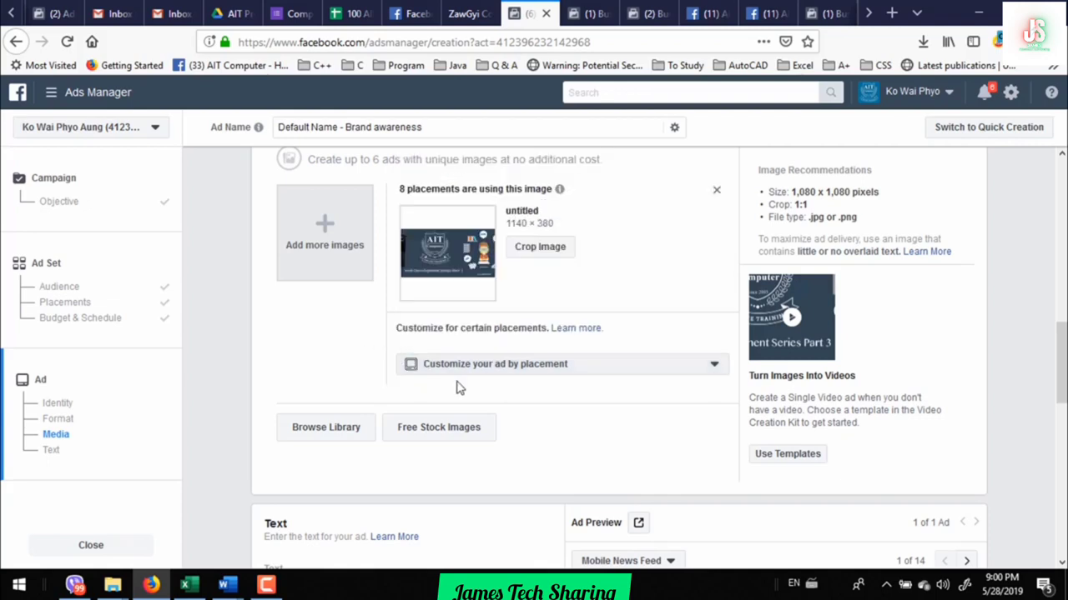
{"action": "left_click", "coordinate": [715, 370]}
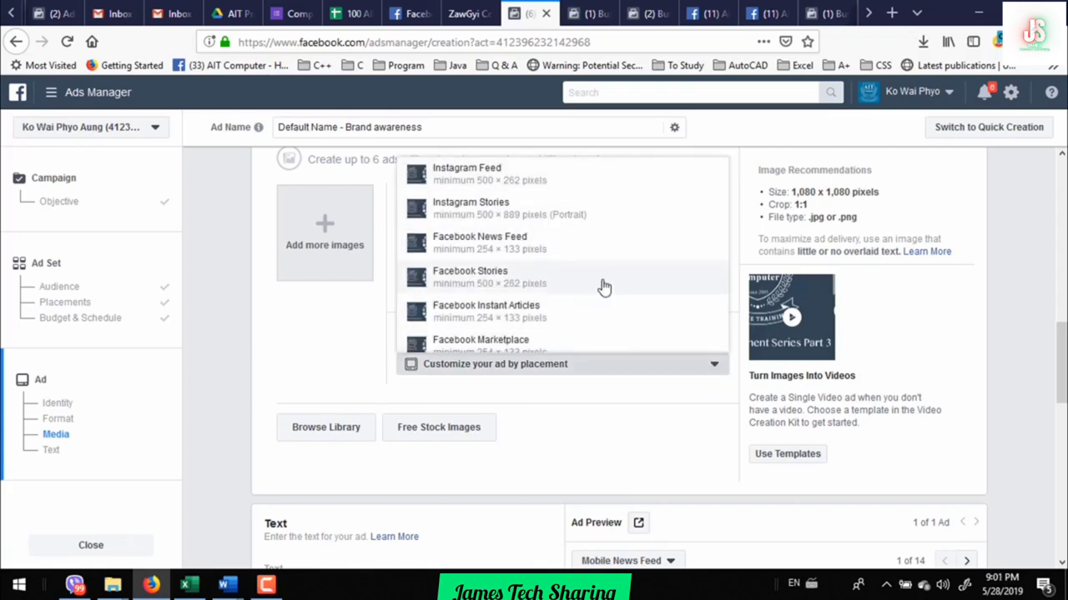
{"action": "scroll", "coordinate": [592, 290], "scroll_direction": "down", "scroll_amount": 2}
{"action": "scroll", "coordinate": [574, 306], "scroll_direction": "up", "scroll_amount": 3}
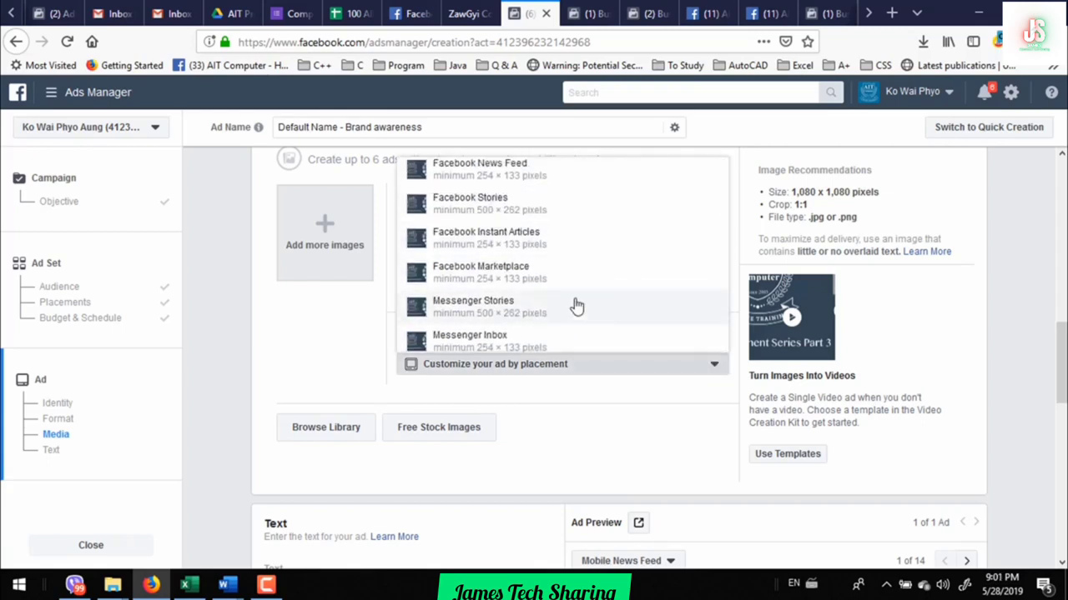
{"action": "left_click", "coordinate": [357, 364]}
- Enable the option to add a website URL in the ad's text section
{"action": "scroll", "coordinate": [534, 426], "scroll_direction": "down", "scroll_amount": 5}
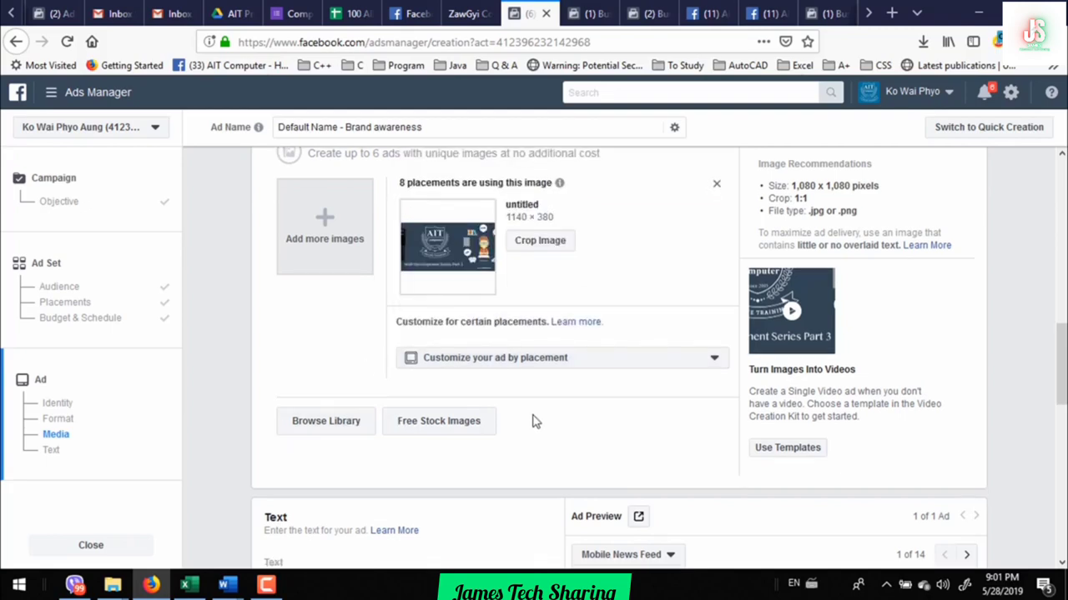
{"action": "scroll", "coordinate": [500, 412], "scroll_direction": "down", "scroll_amount": 3}
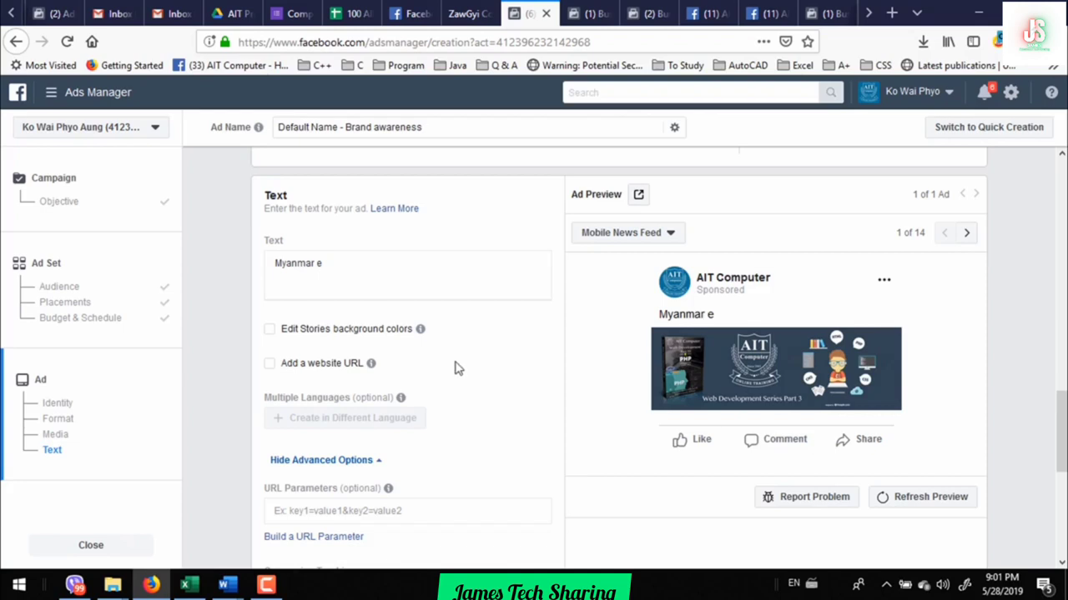
{"action": "scroll", "coordinate": [494, 385], "scroll_direction": "down", "scroll_amount": 2}
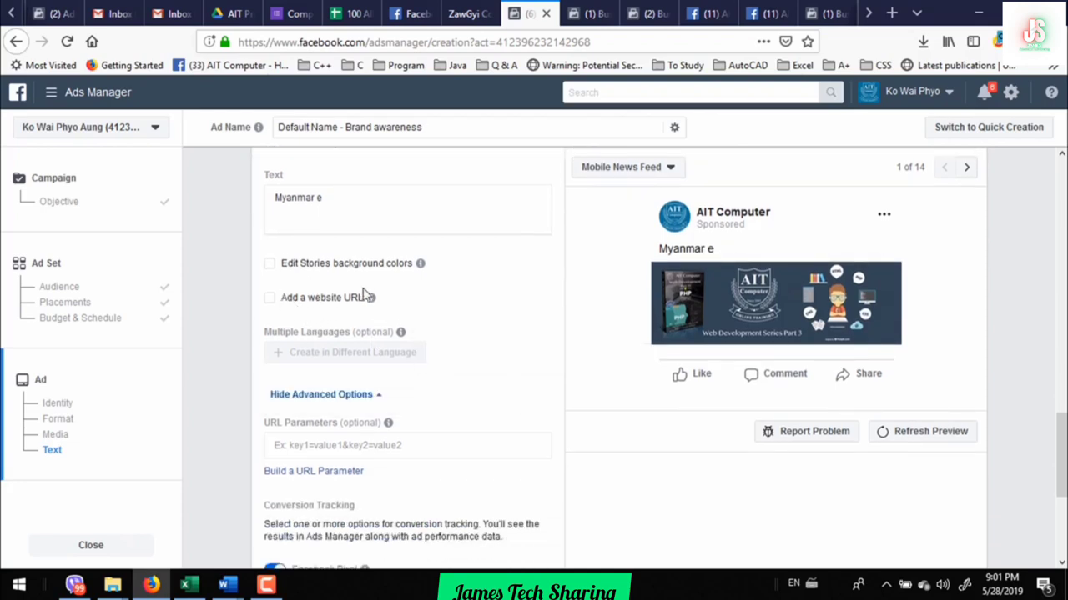
{"action": "left_click", "coordinate": [269, 298]}
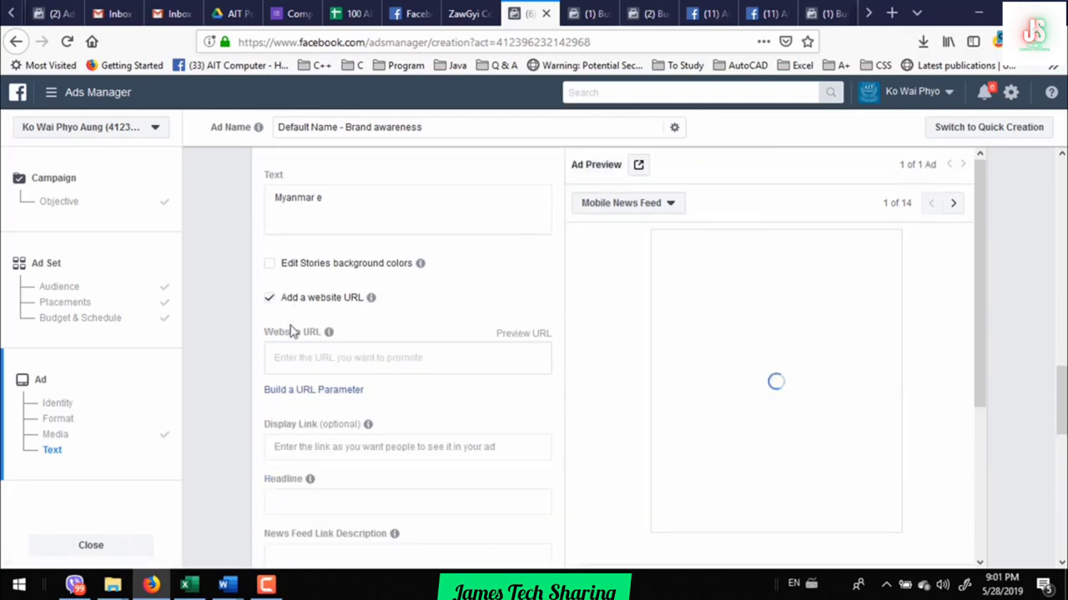
{"action": "left_click", "coordinate": [312, 357]}
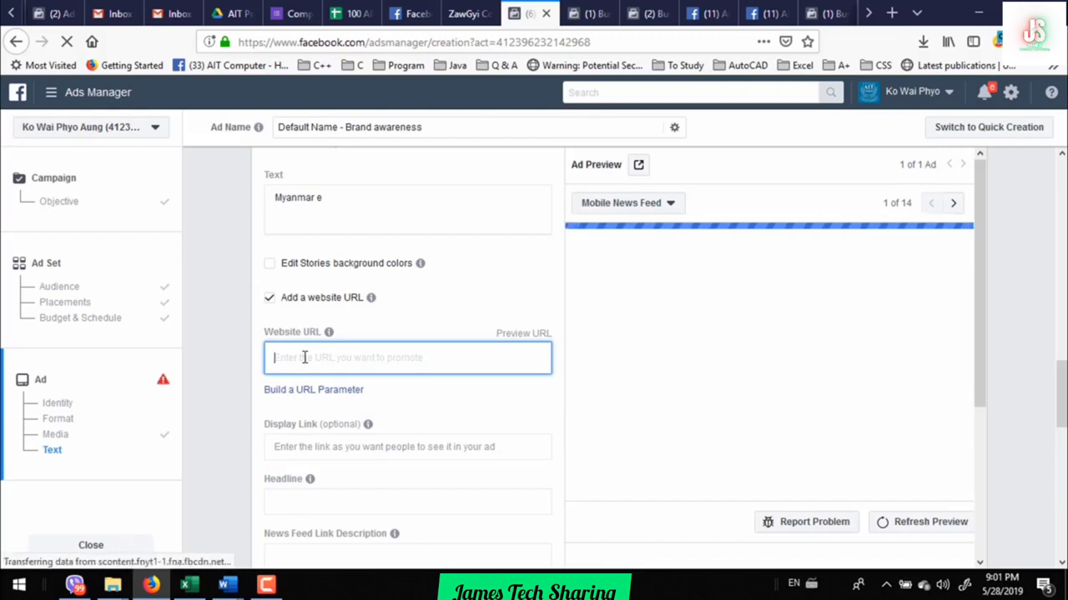
{"action": "type", "text": "https://play.google.com/store/apps/details?id=com.facebook.katana"}
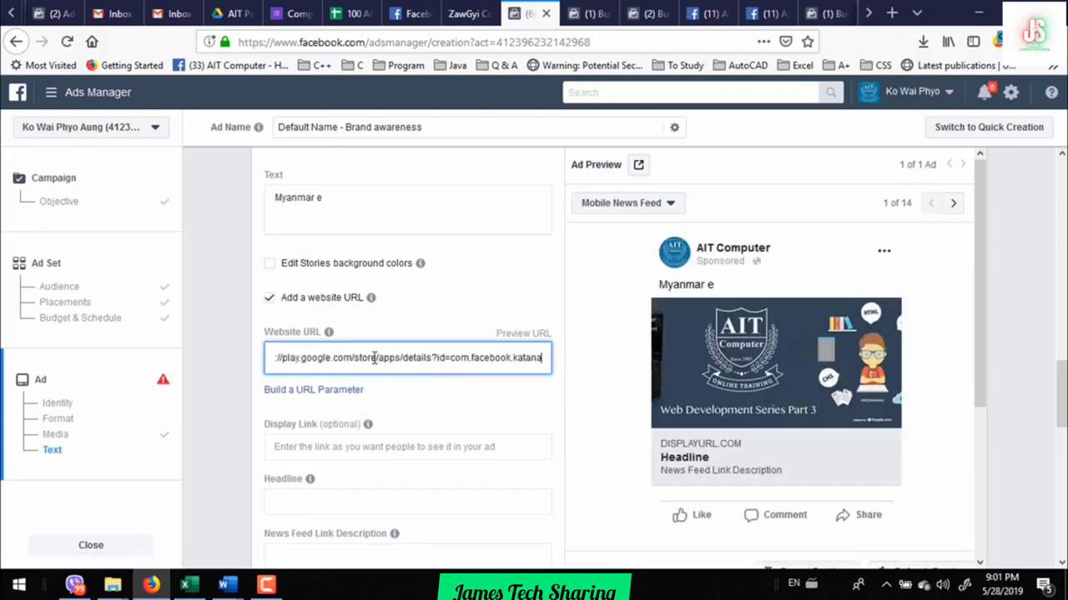
{"action": "key", "text": "ctrl+a"}
{"action": "key", "text": "BackSpace"}
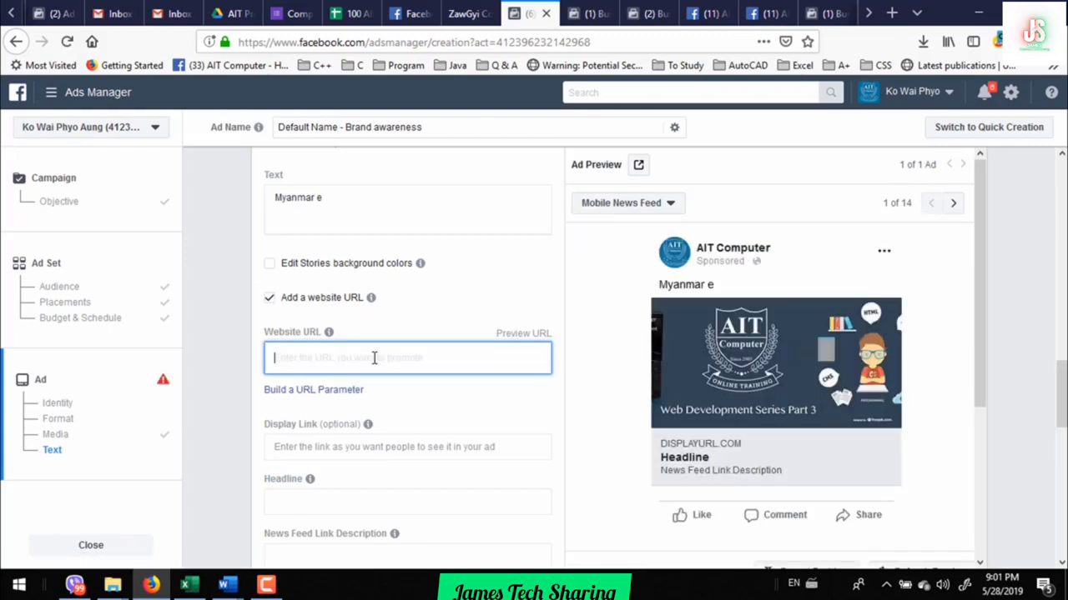
{"action": "left_click", "coordinate": [869, 13]}
{"action": "left_click", "coordinate": [824, 13]}
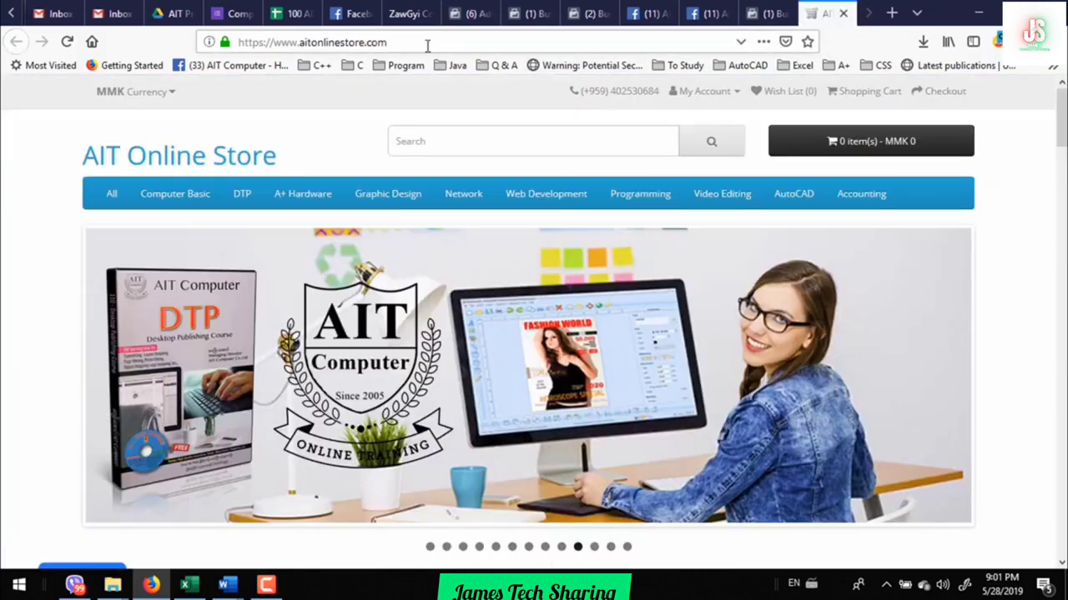
{"action": "left_click", "coordinate": [472, 14]}
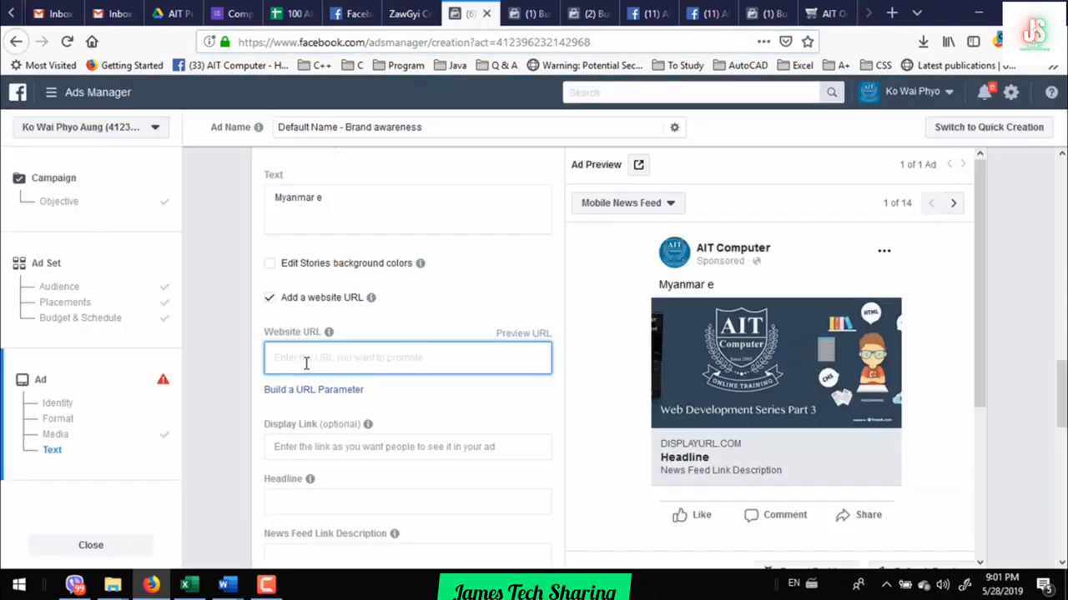
{"action": "type", "text": "https://www.aitonlinestore.com/"}
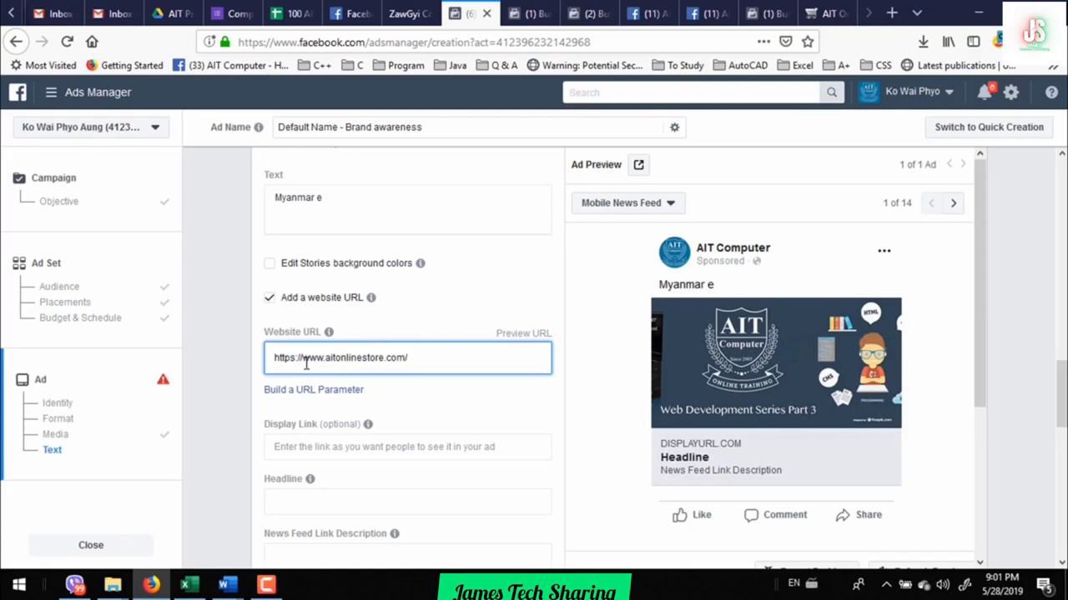
{"action": "key", "text": "Tab"}
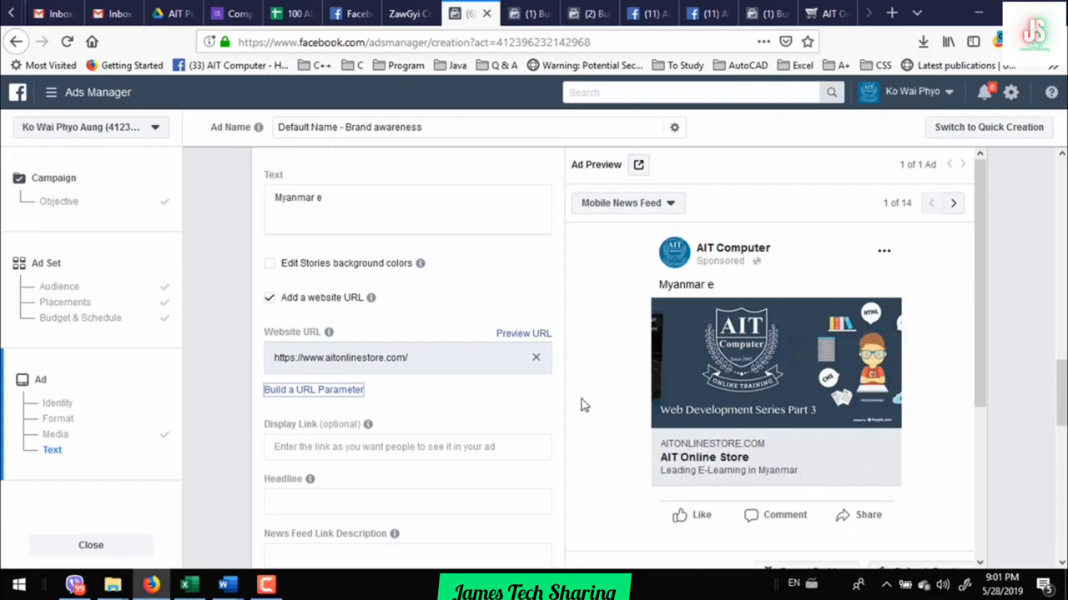
{"action": "scroll", "coordinate": [561, 411], "scroll_direction": "down", "scroll_amount": 3}
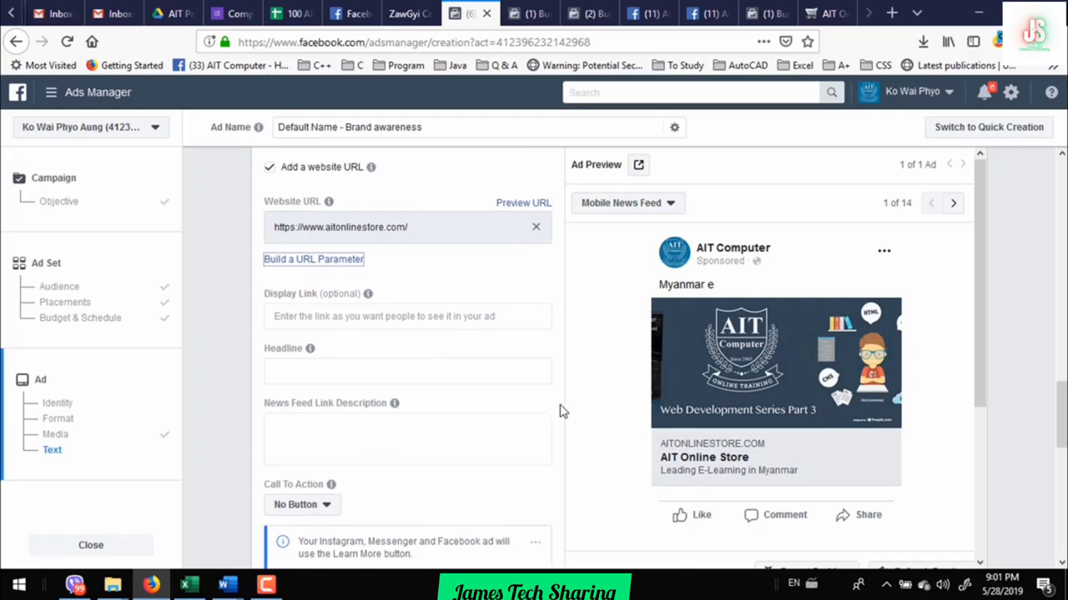
{"action": "left_click", "coordinate": [287, 367]}
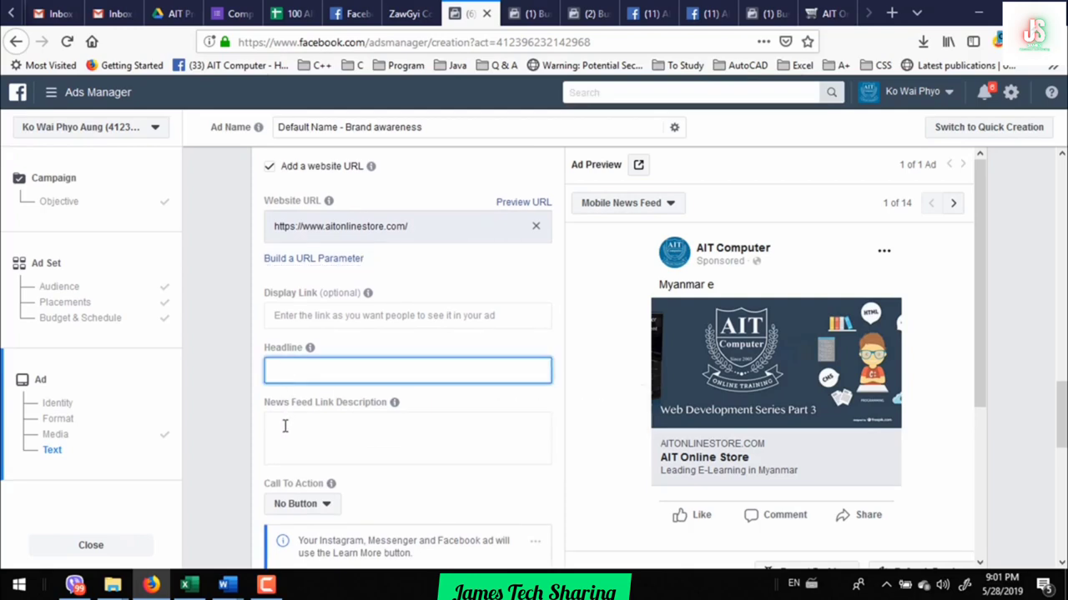
{"action": "left_click", "coordinate": [287, 423]}
{"action": "left_click", "coordinate": [289, 372]}
{"action": "left_click", "coordinate": [293, 427]}
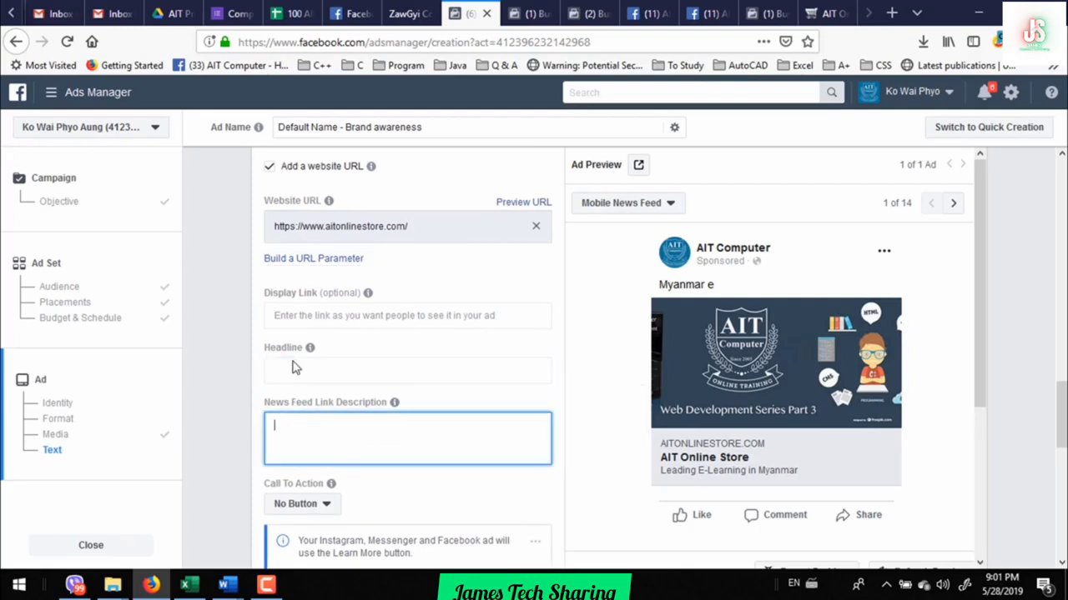
{"action": "left_click", "coordinate": [291, 371]}
{"action": "left_click", "coordinate": [348, 439]}
- Try Book Now as the ad's call to action, and replace it with Apply Now
{"action": "scroll", "coordinate": [355, 467], "scroll_direction": "down", "scroll_amount": 3}
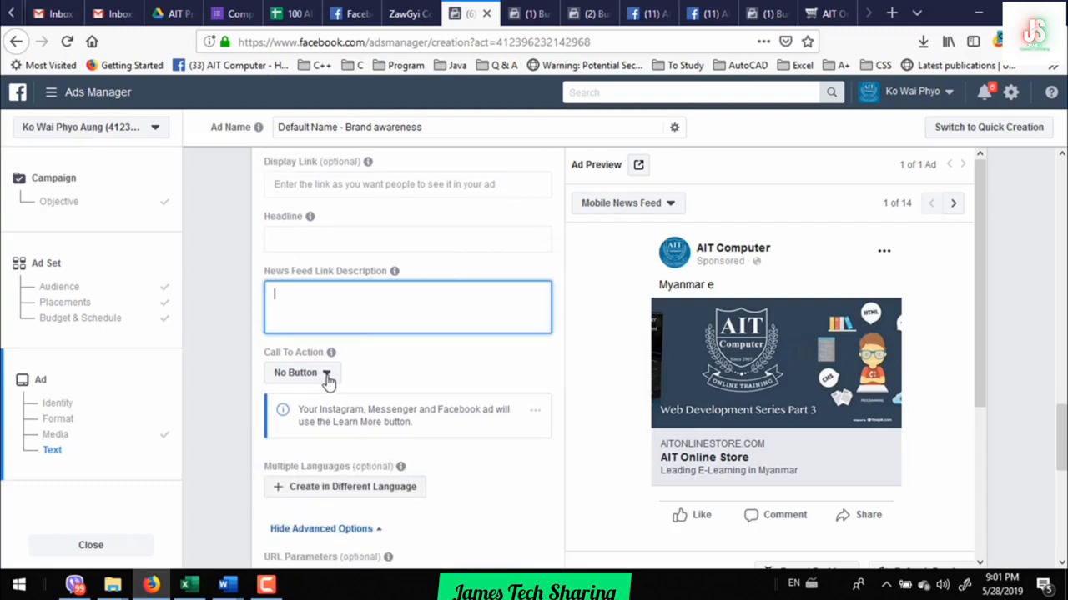
{"action": "left_click", "coordinate": [327, 375]}
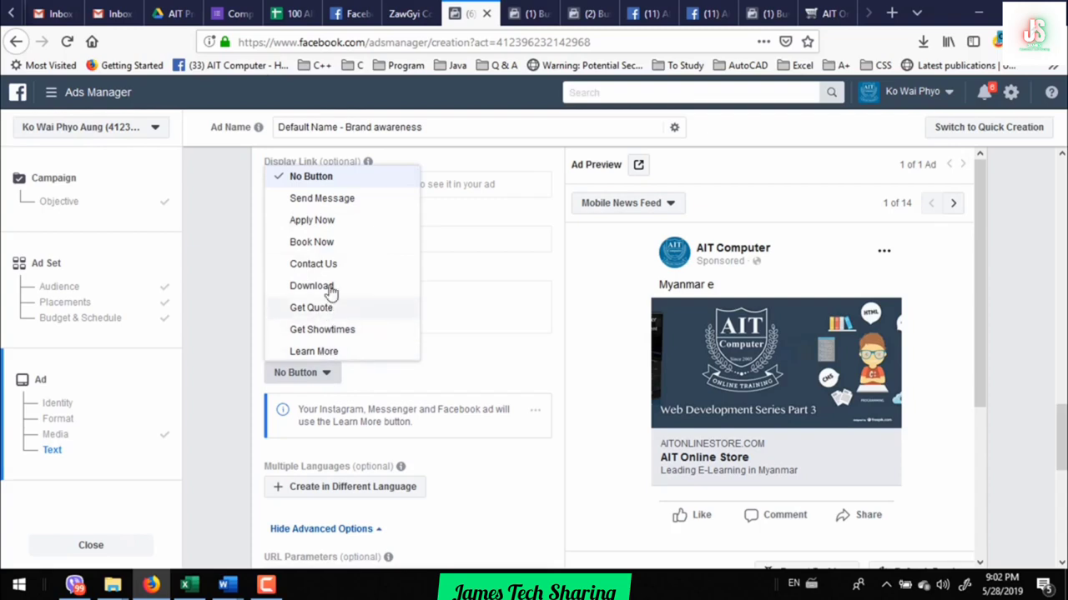
{"action": "left_click", "coordinate": [329, 243]}
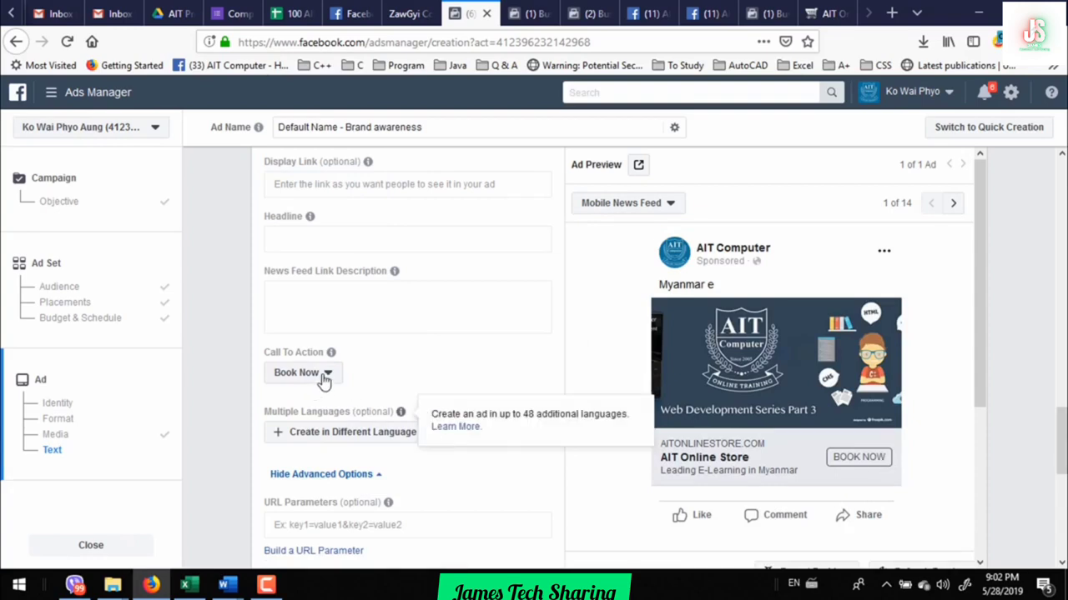
{"action": "left_click", "coordinate": [292, 376]}
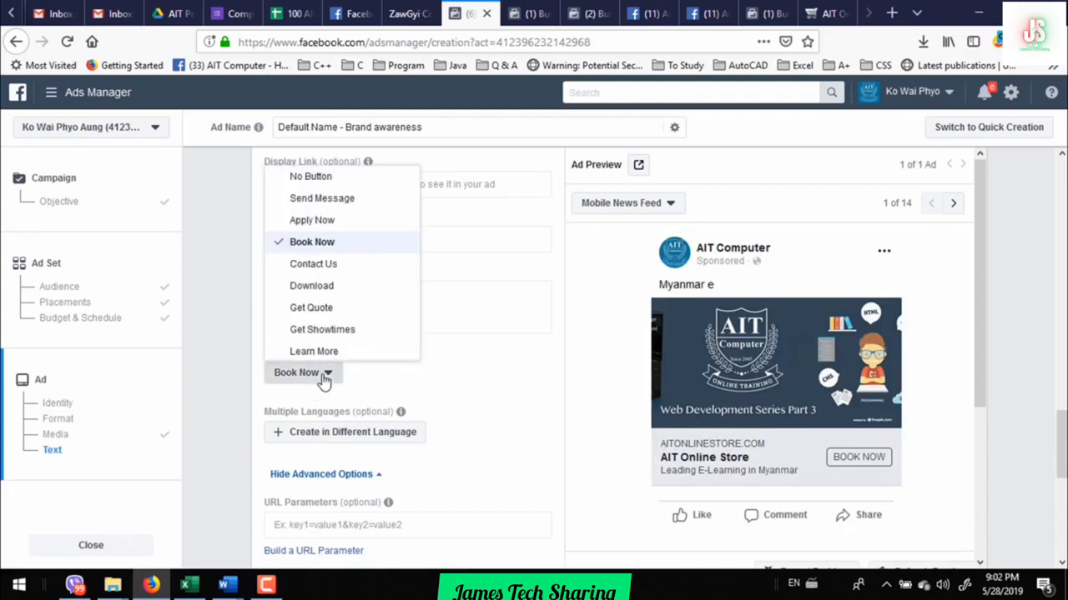
{"action": "left_click", "coordinate": [317, 220]}
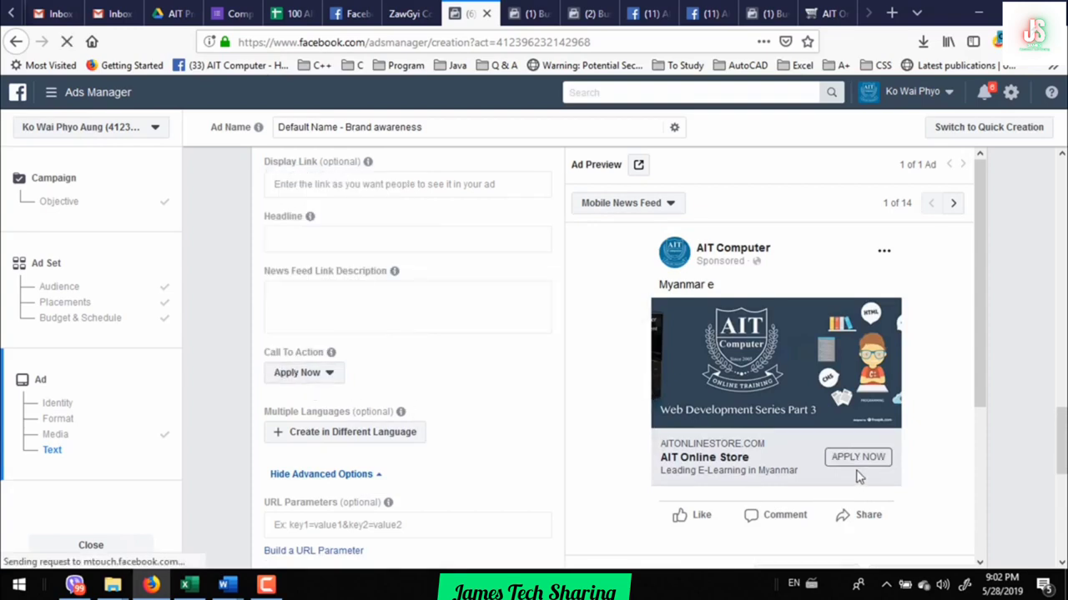
- Try Send Message and Learn More as the ad's call to action, and settle on Download
{"action": "left_click", "coordinate": [333, 377]}
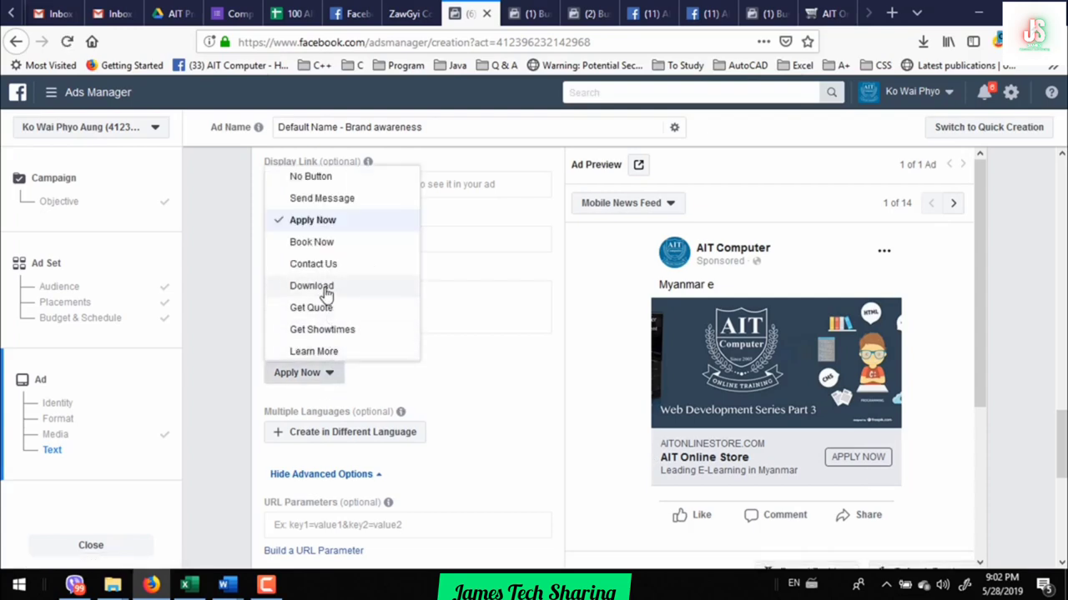
{"action": "left_click", "coordinate": [338, 200]}
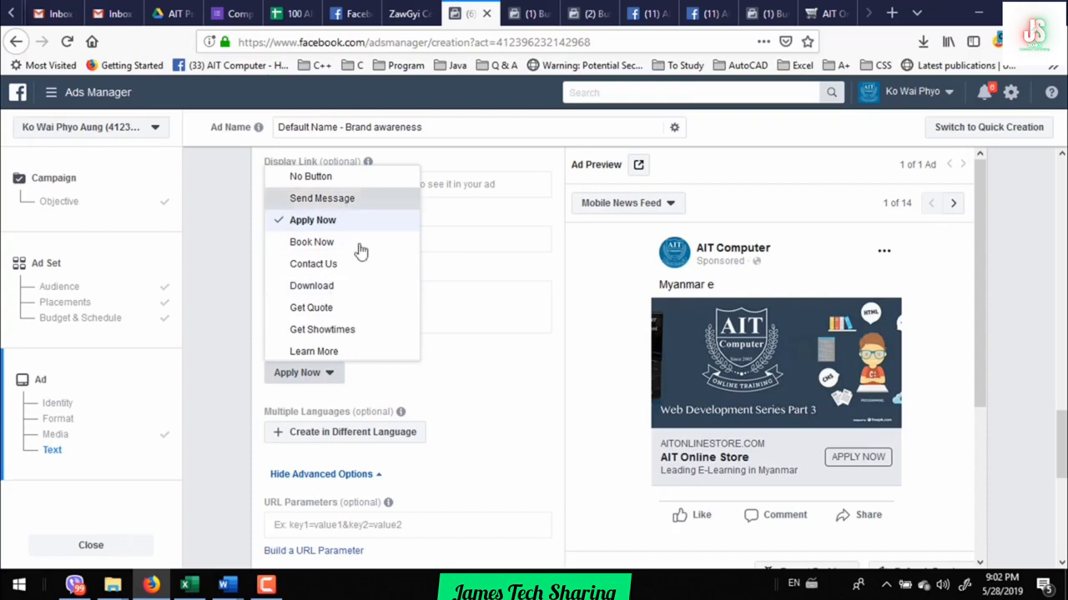
{"action": "left_click", "coordinate": [350, 373]}
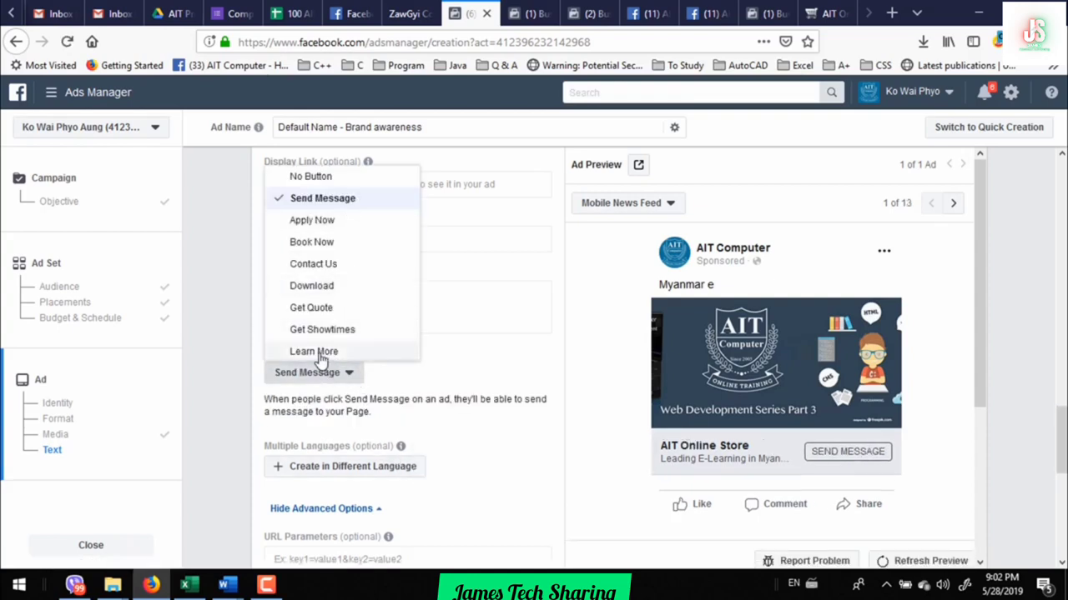
{"action": "left_click", "coordinate": [321, 355]}
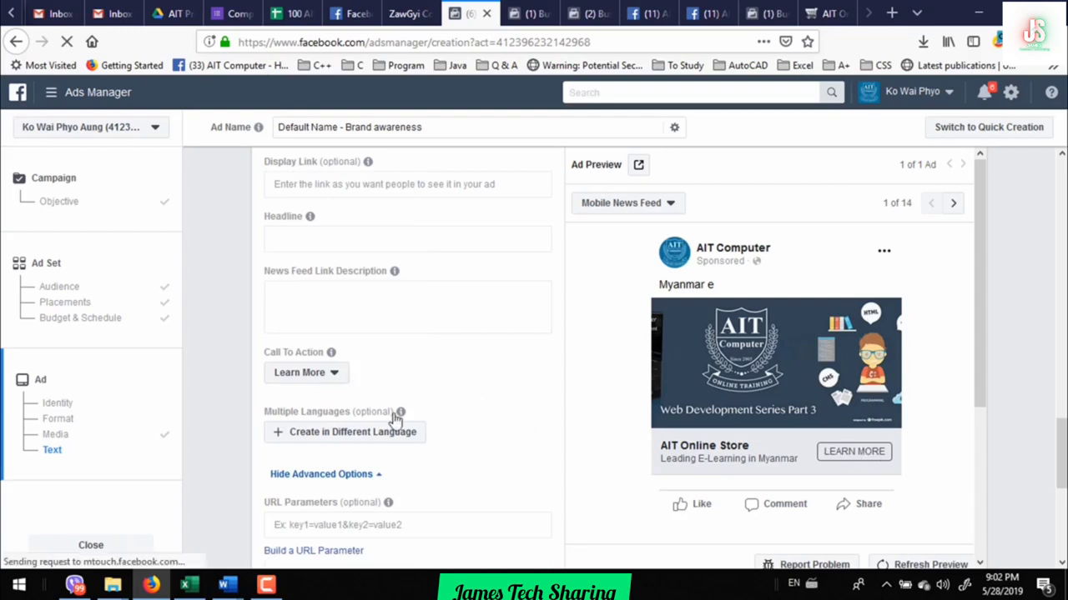
{"action": "left_click", "coordinate": [338, 373]}
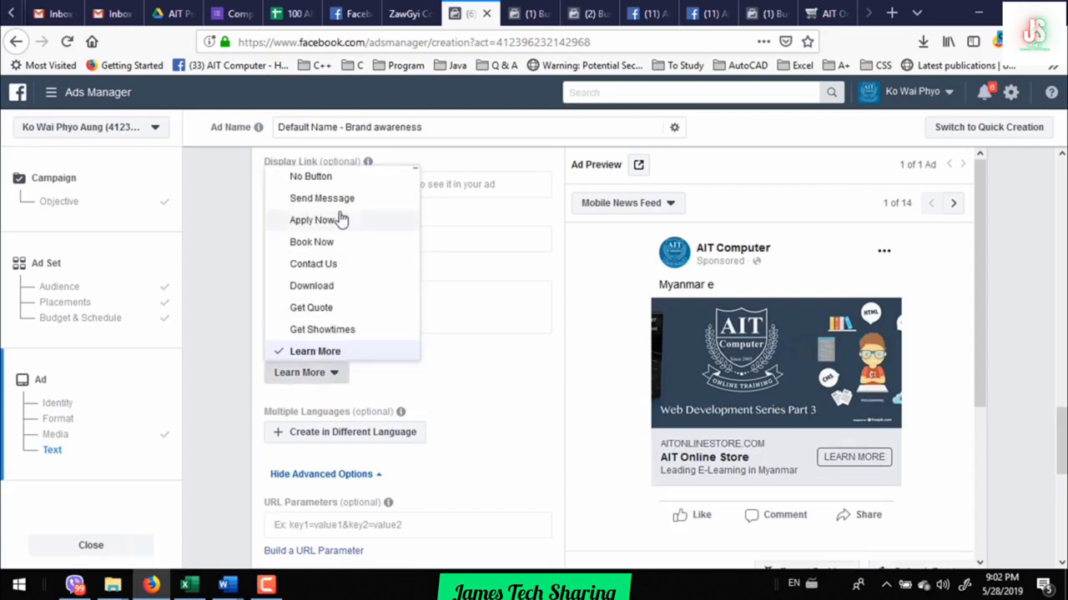
{"action": "left_click", "coordinate": [323, 286]}
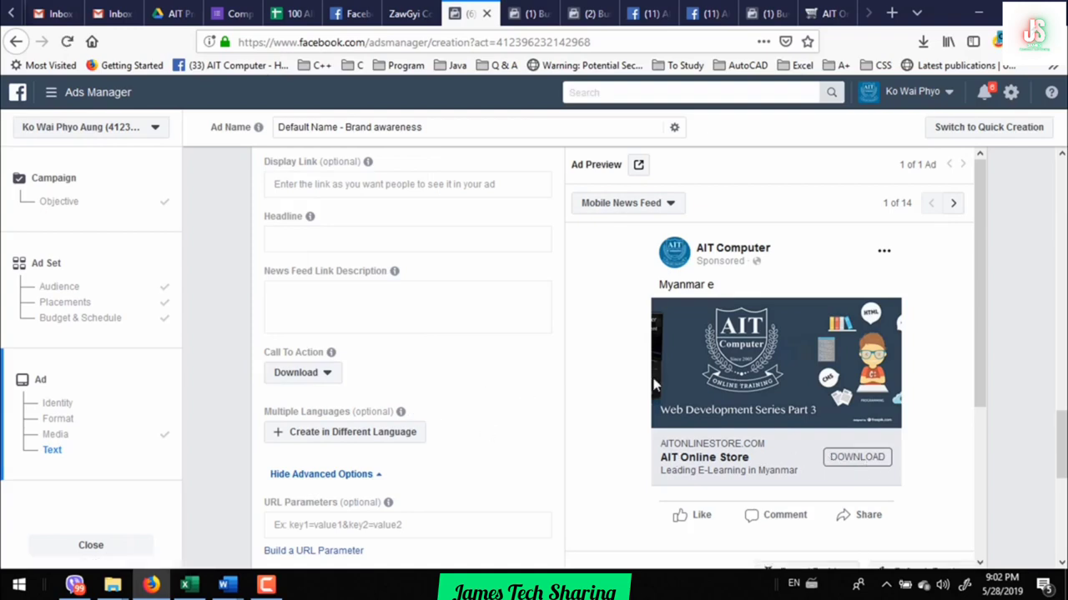
- Examine the ad's preview, media placements, conversion tracking and the notice about text in the ad image
{"action": "scroll", "coordinate": [492, 389], "scroll_direction": "down", "scroll_amount": 5}
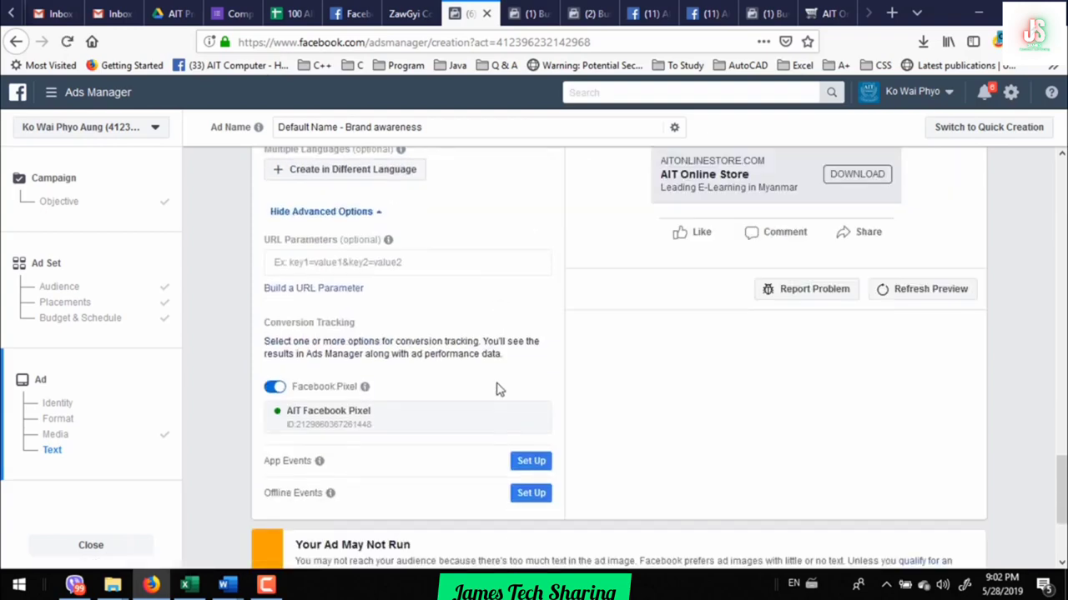
{"action": "scroll", "coordinate": [491, 389], "scroll_direction": "down", "scroll_amount": 3}
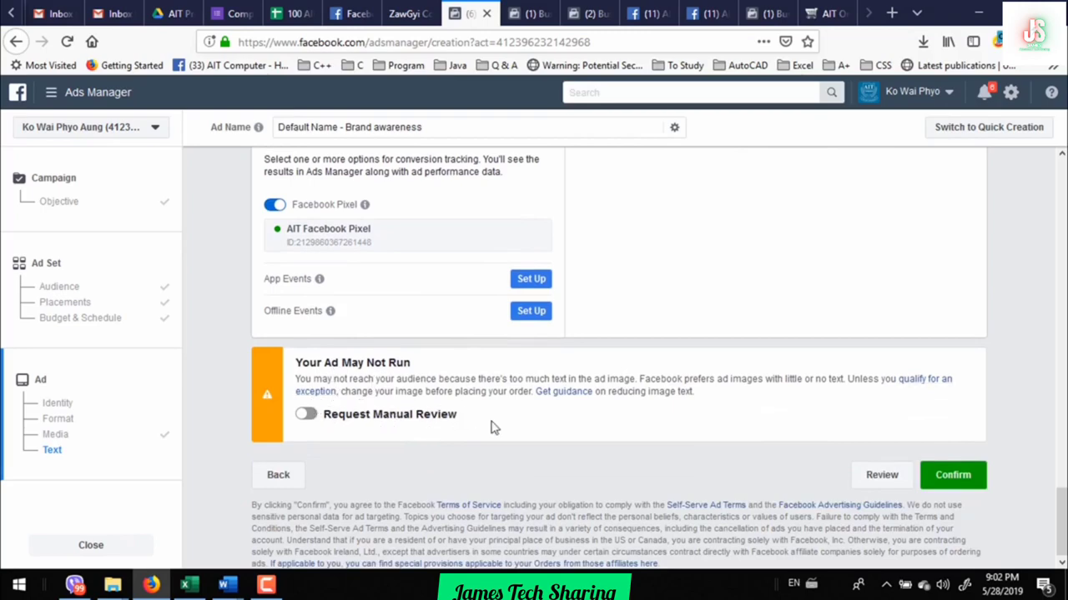
{"action": "scroll", "coordinate": [521, 432], "scroll_direction": "up", "scroll_amount": 10}
{"action": "scroll", "coordinate": [517, 433], "scroll_direction": "down", "scroll_amount": 4}
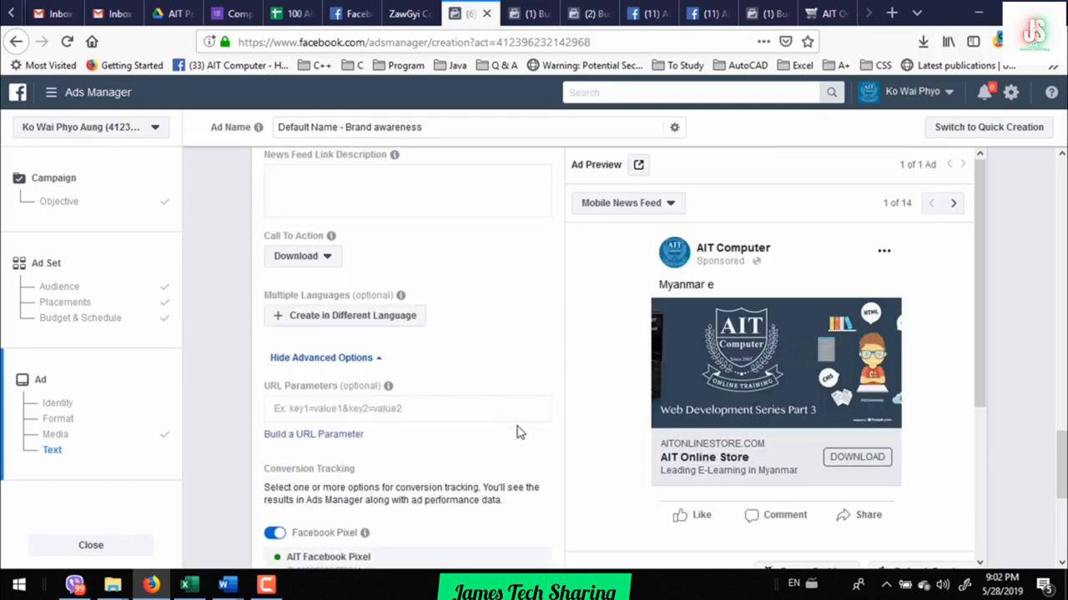
{"action": "scroll", "coordinate": [498, 374], "scroll_direction": "up", "scroll_amount": 11}
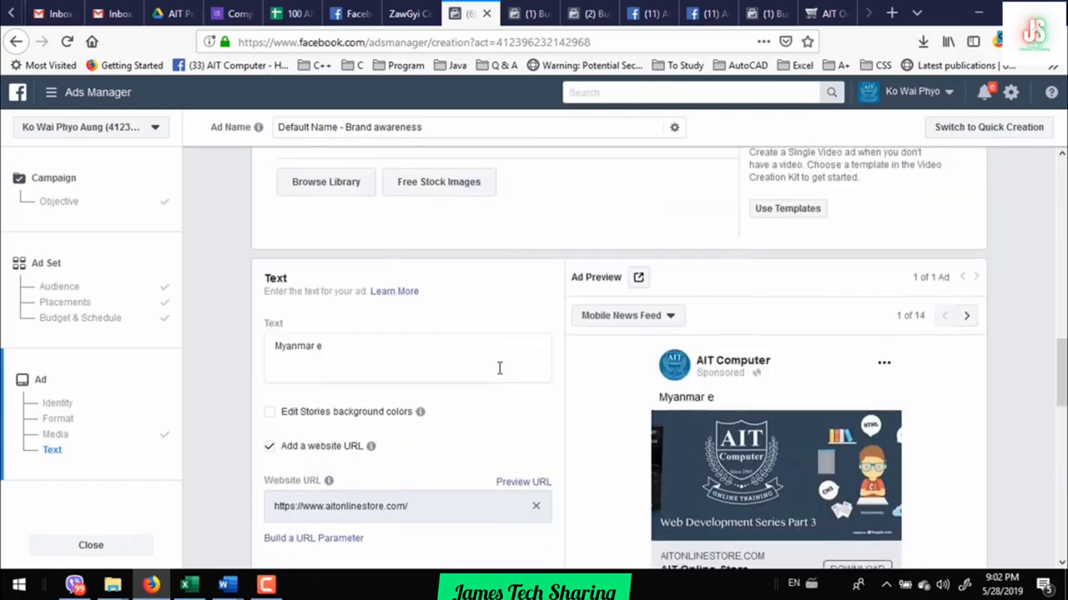
{"action": "scroll", "coordinate": [476, 333], "scroll_direction": "up", "scroll_amount": 1}
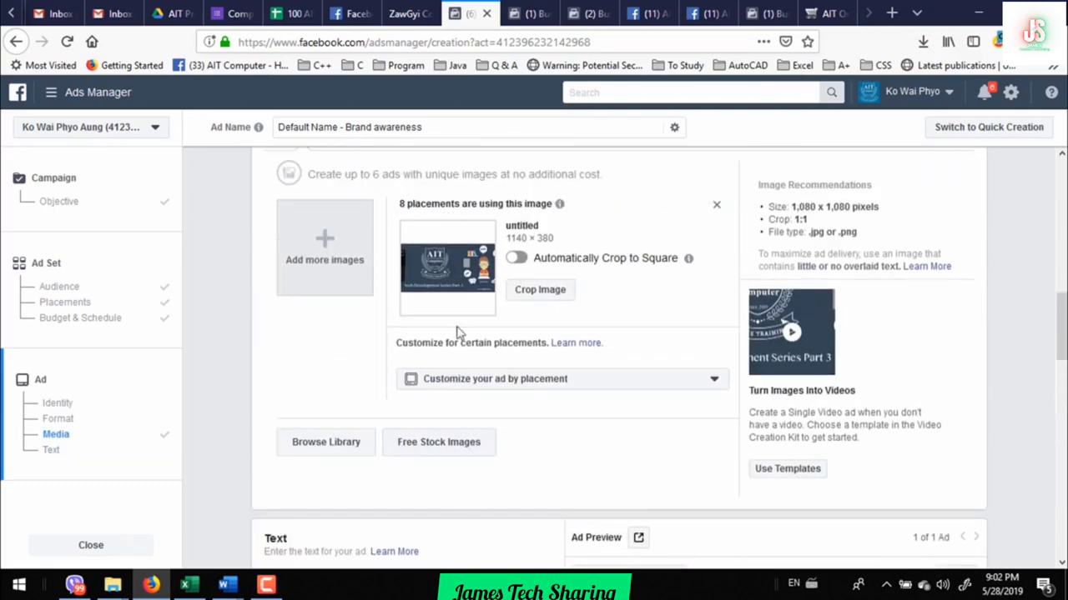
{"action": "scroll", "coordinate": [420, 484], "scroll_direction": "down", "scroll_amount": 15}
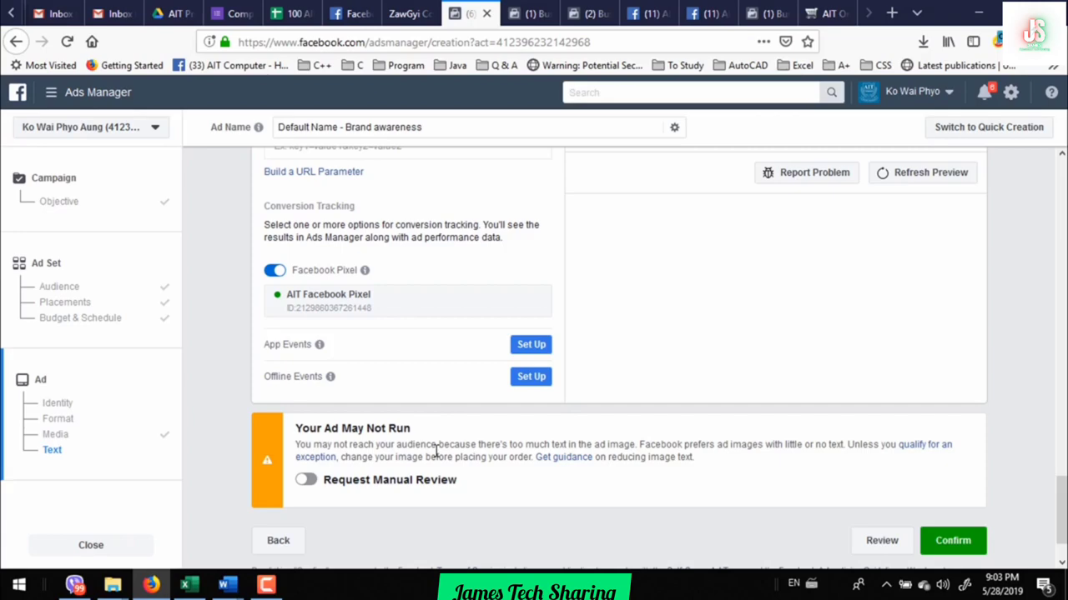
{"action": "scroll", "coordinate": [548, 375], "scroll_direction": "up", "scroll_amount": 6}
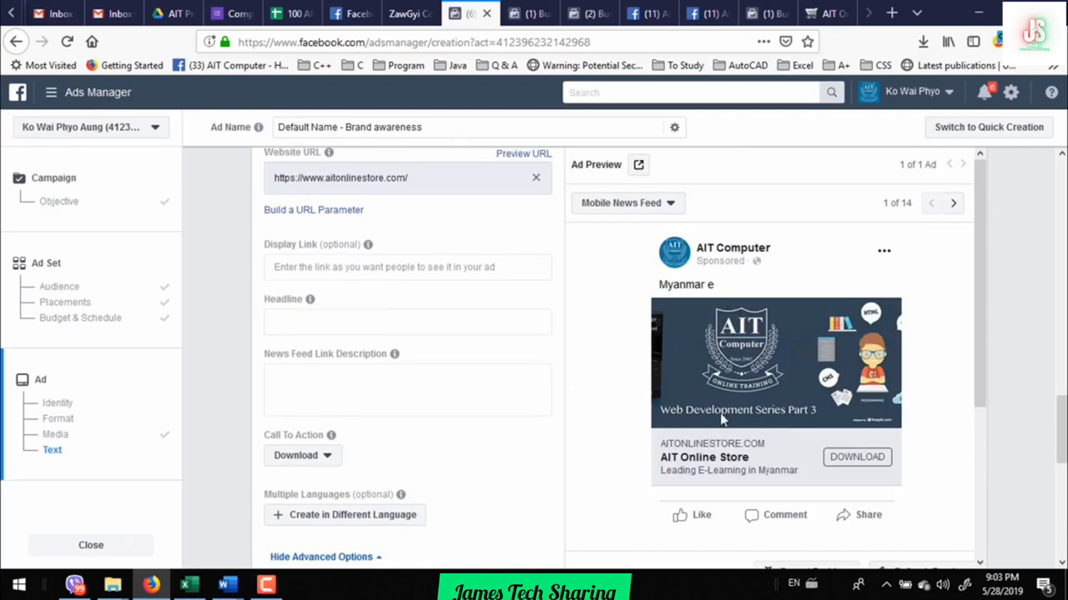
{"action": "scroll", "coordinate": [501, 409], "scroll_direction": "up", "scroll_amount": 3}
{"action": "scroll", "coordinate": [501, 413], "scroll_direction": "down", "scroll_amount": 10}
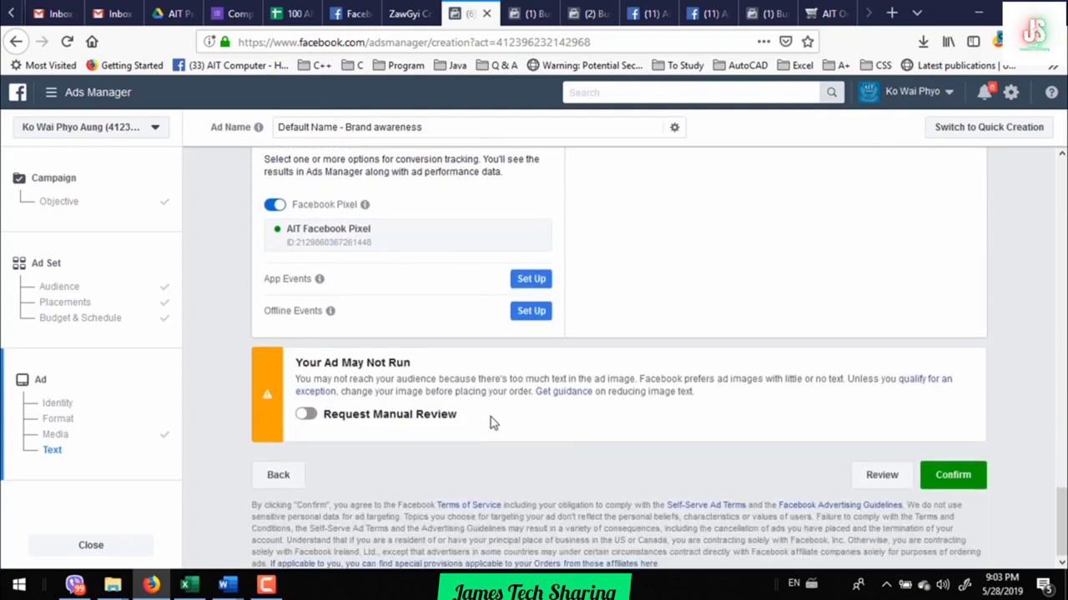
- Turn on automatic square cropping for the ad image and apply a 1:1 crop centred on the AIT Computer logo
{"action": "scroll", "coordinate": [491, 421], "scroll_direction": "up", "scroll_amount": 15}
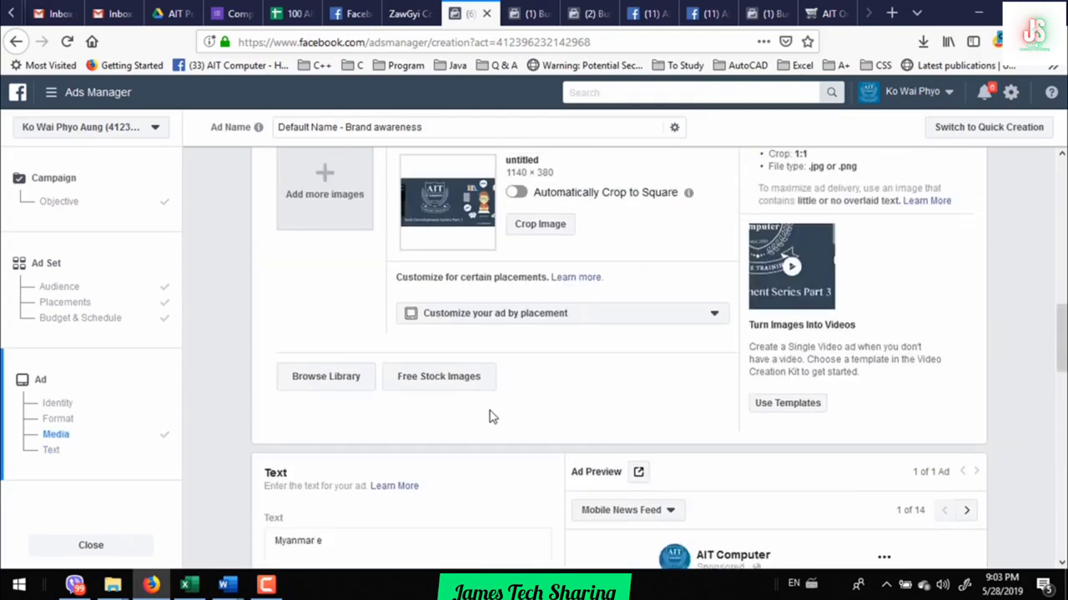
{"action": "scroll", "coordinate": [491, 417], "scroll_direction": "up", "scroll_amount": 4}
{"action": "mouse_move", "coordinate": [550, 321]}
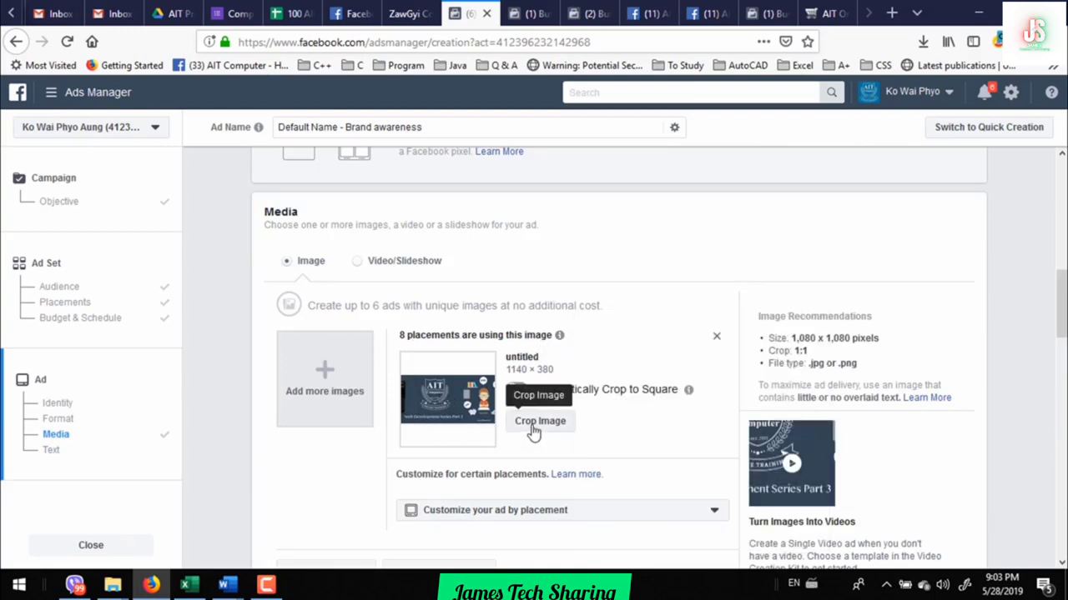
{"action": "left_click", "coordinate": [518, 391]}
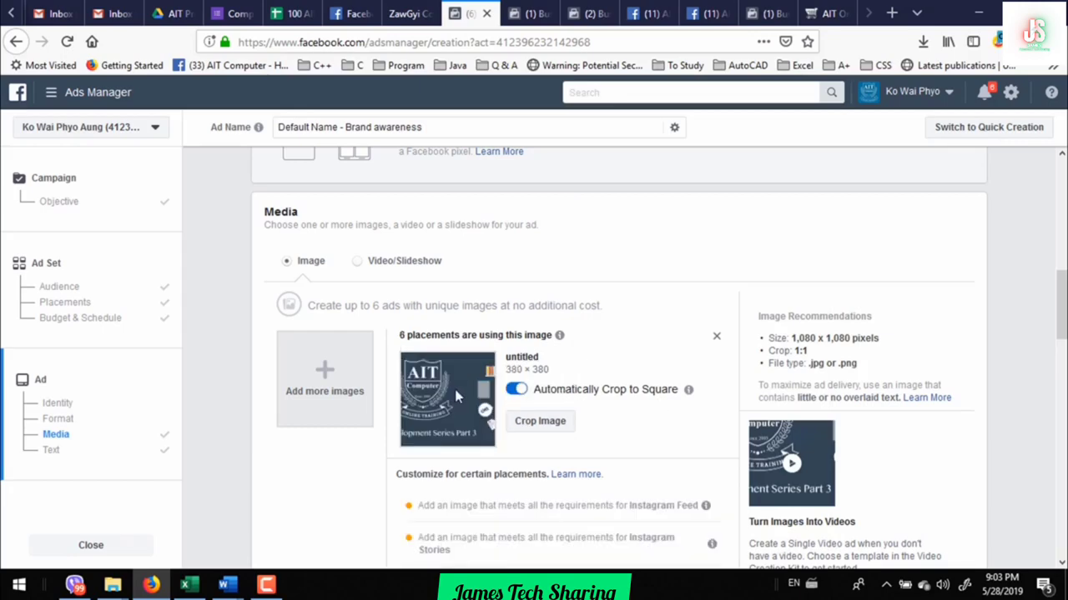
{"action": "left_click", "coordinate": [534, 427]}
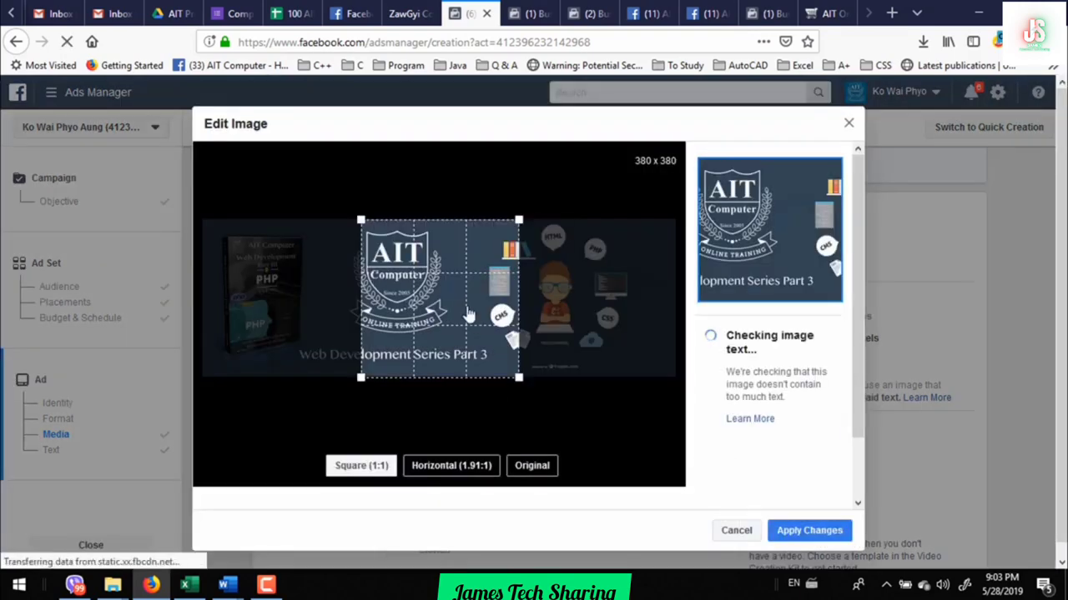
{"action": "left_click_drag", "start_coordinate": [497, 316], "coordinate": [437, 292]}
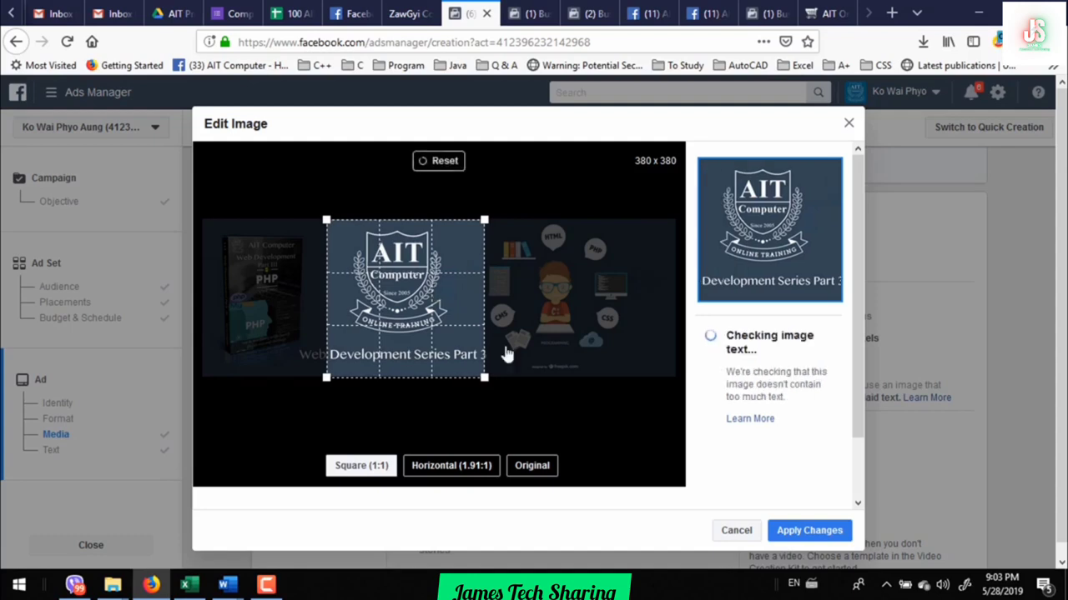
{"action": "left_click", "coordinate": [800, 530]}
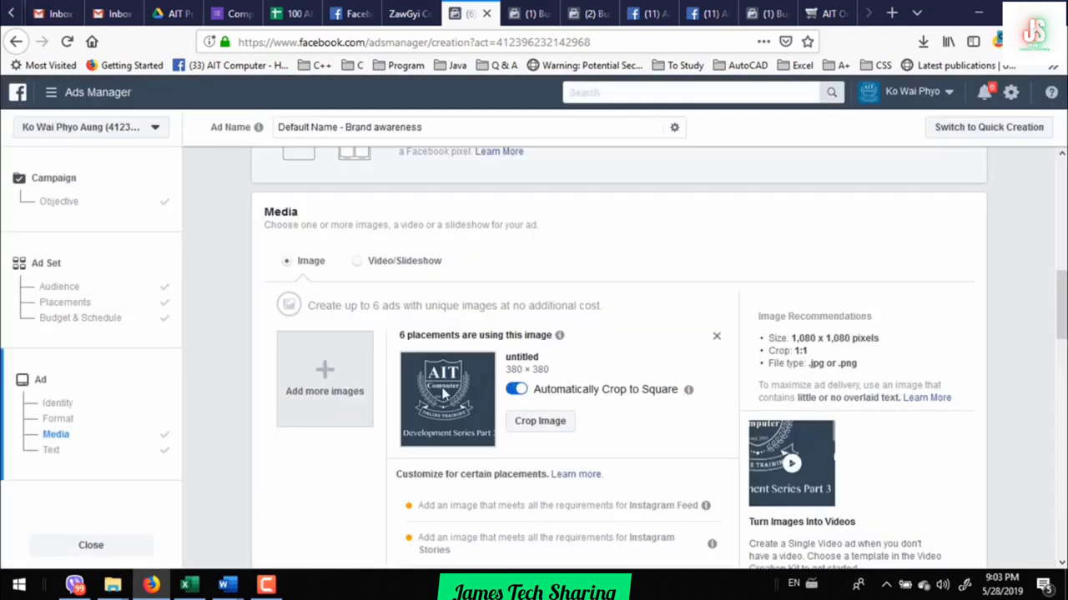
{"action": "left_click", "coordinate": [534, 423]}
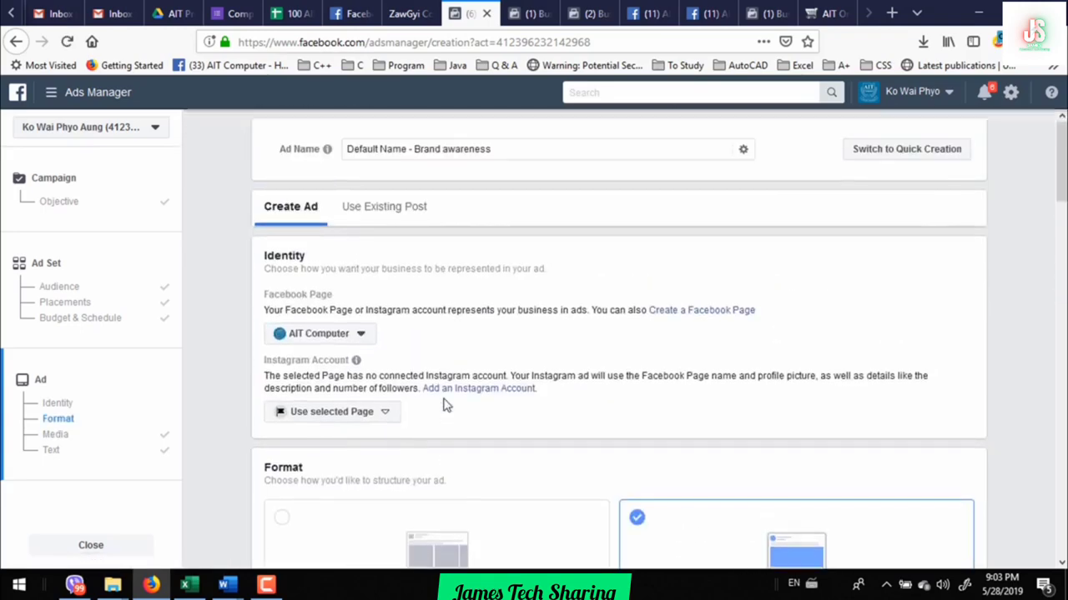
- Examine the ad's name, Facebook Page and Instagram account settings
{"action": "mouse_move", "coordinate": [356, 360]}
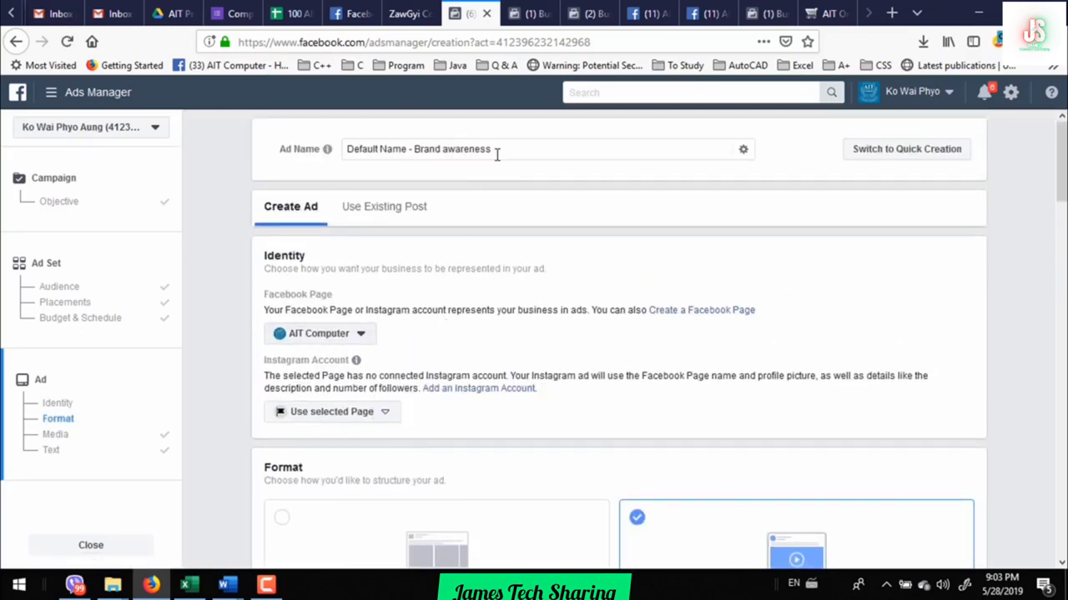
{"action": "left_click_drag", "start_coordinate": [495, 148], "coordinate": [415, 148]}
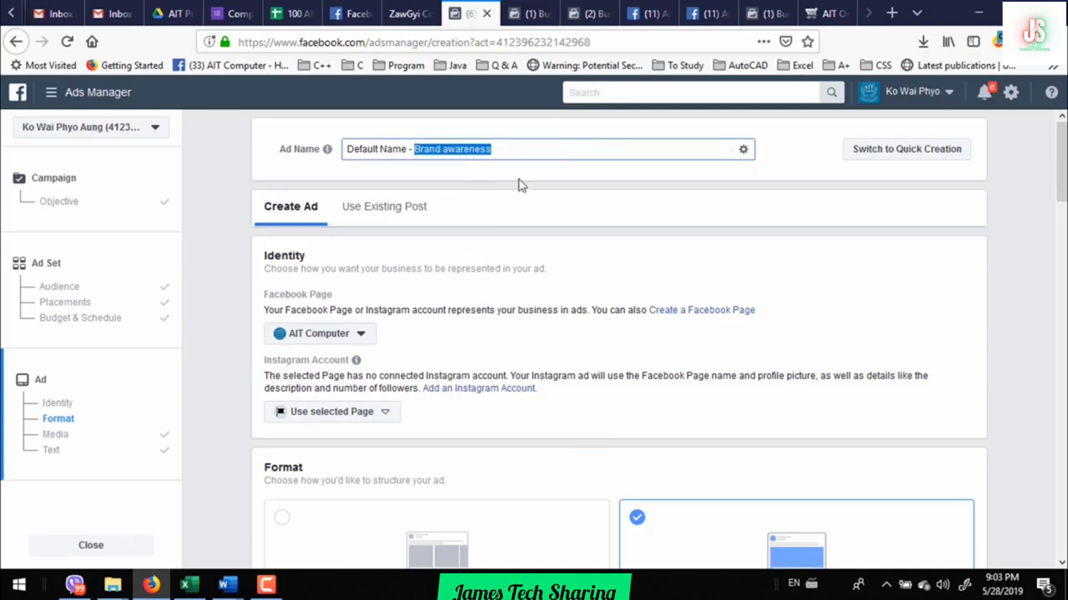
{"action": "left_click", "coordinate": [486, 261]}
{"action": "scroll", "coordinate": [479, 333], "scroll_direction": "down", "scroll_amount": 5}
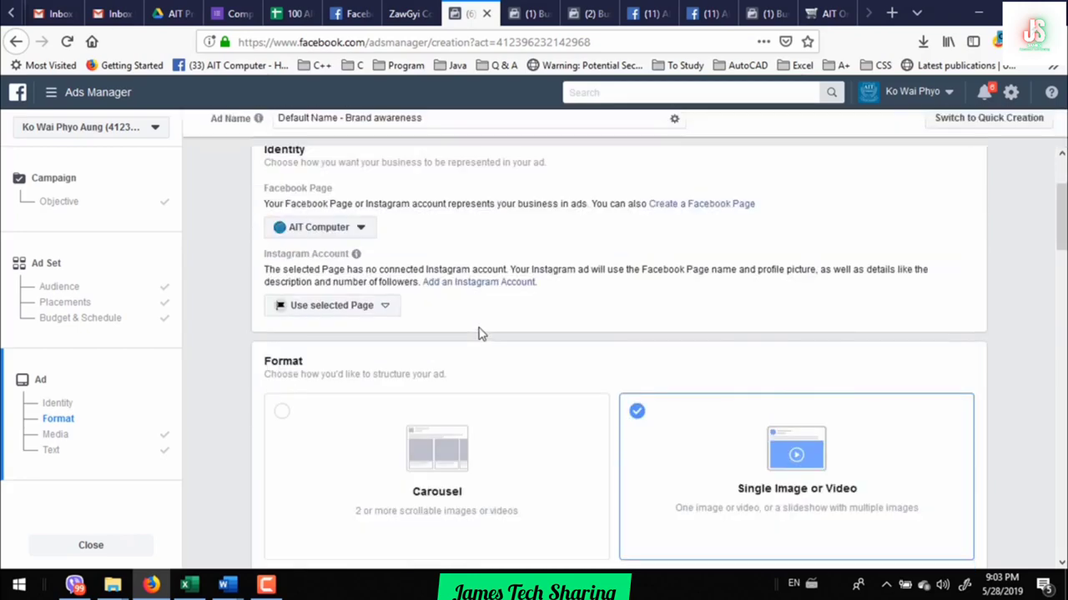
{"action": "scroll", "coordinate": [482, 332], "scroll_direction": "up", "scroll_amount": 3}
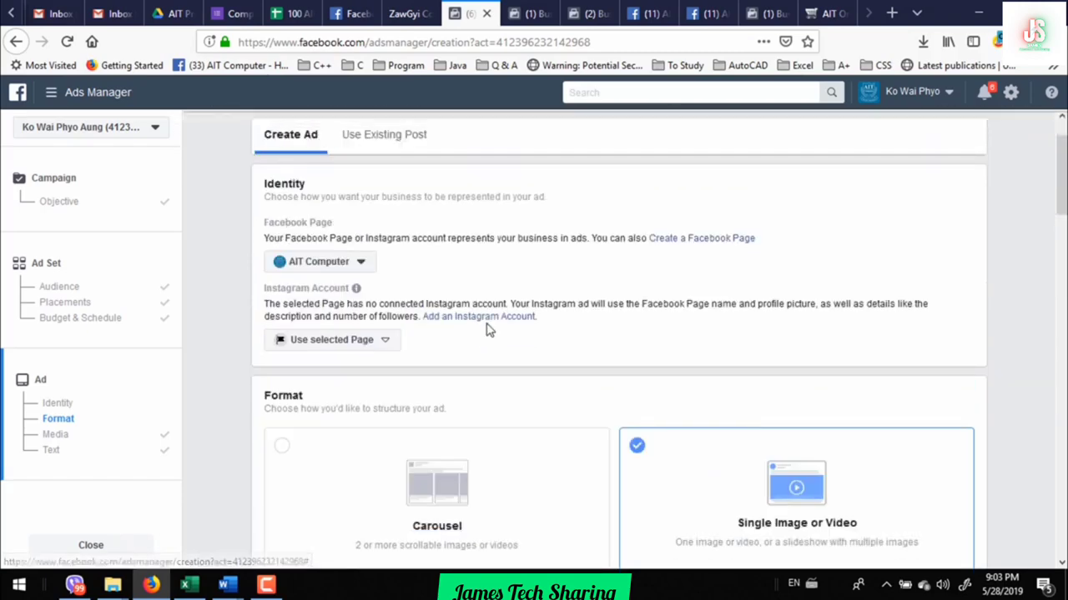
{"action": "scroll", "coordinate": [489, 330], "scroll_direction": "up", "scroll_amount": 1}
- Examine the cropped ad image, website link, call to action, mobile preview and conversion tracking down to the image text notice
{"action": "scroll", "coordinate": [489, 326], "scroll_direction": "down", "scroll_amount": 5}
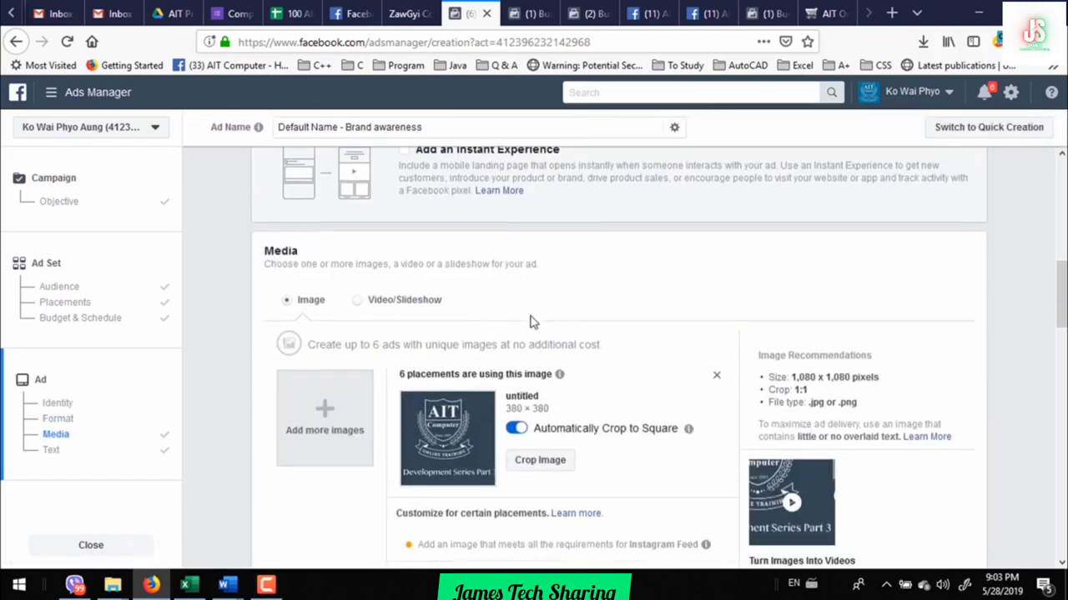
{"action": "scroll", "coordinate": [543, 316], "scroll_direction": "down", "scroll_amount": 3}
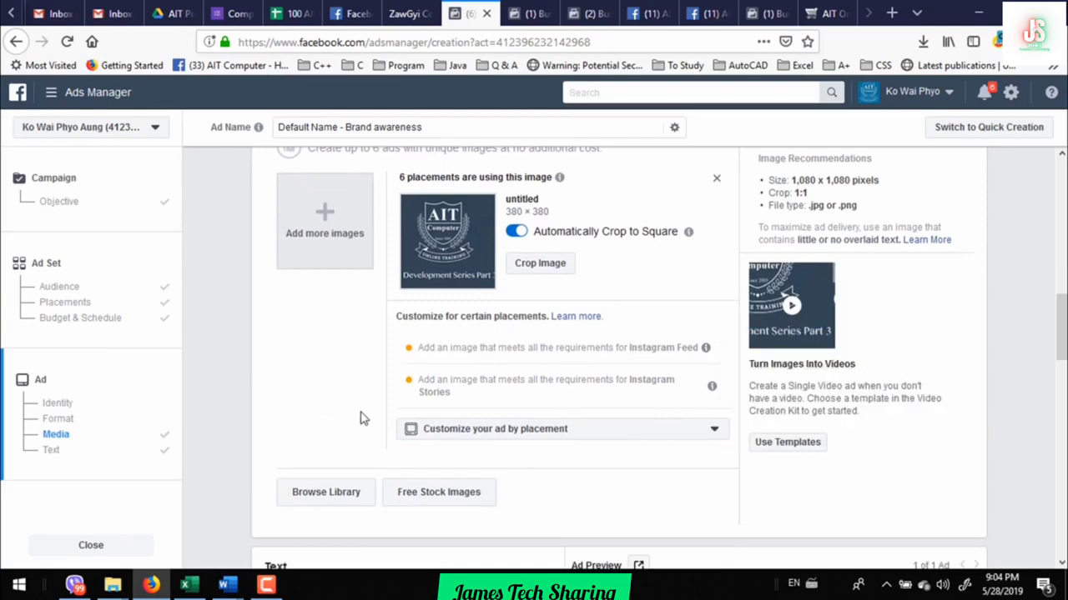
{"action": "scroll", "coordinate": [360, 419], "scroll_direction": "down", "scroll_amount": 7}
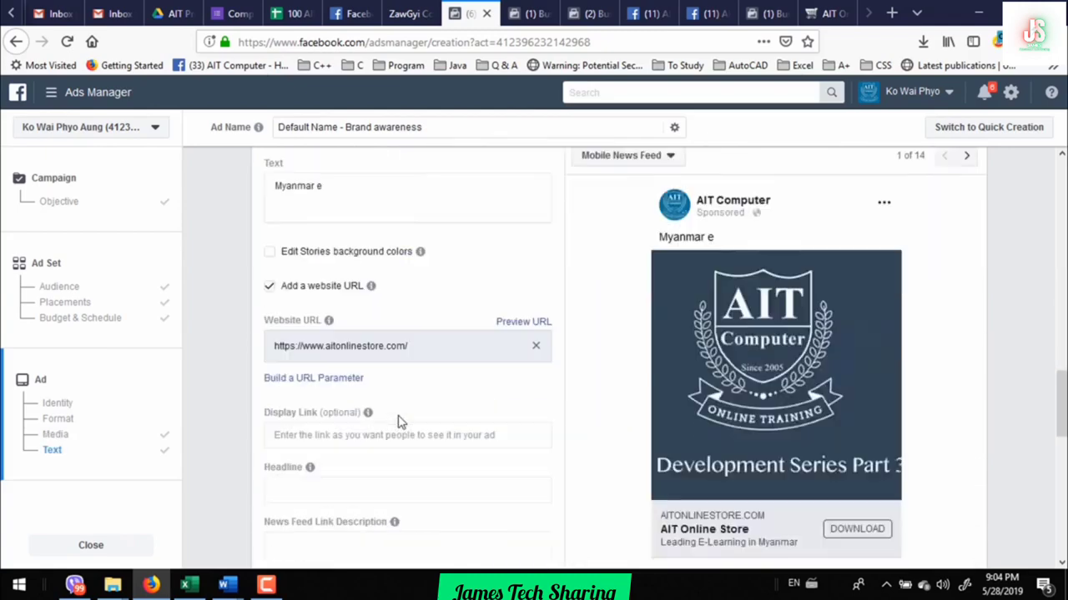
{"action": "scroll", "coordinate": [435, 415], "scroll_direction": "down", "scroll_amount": 2}
{"action": "scroll", "coordinate": [948, 393], "scroll_direction": "down", "scroll_amount": 4}
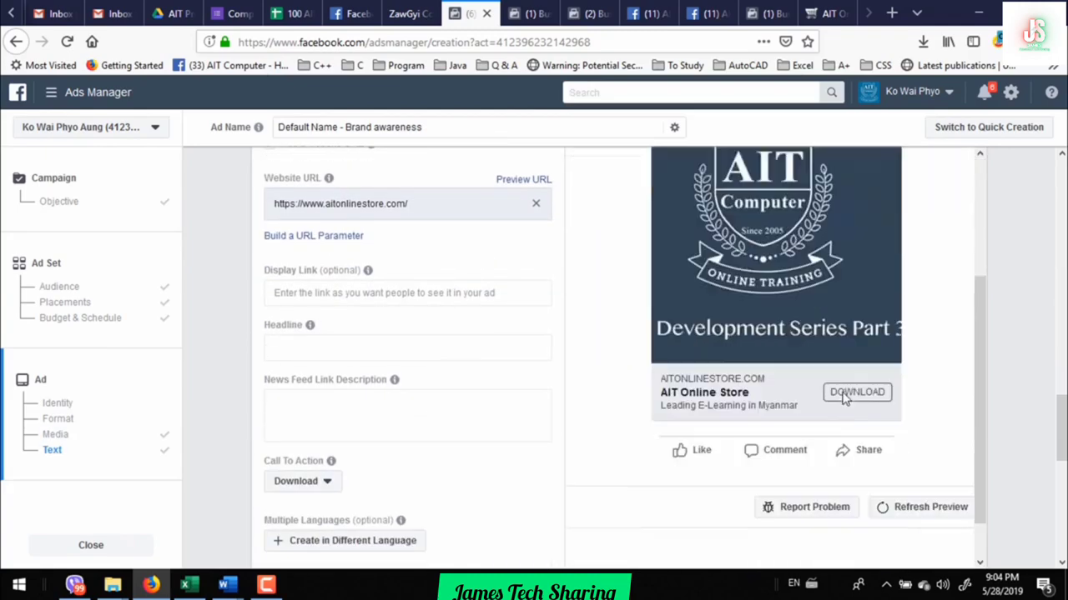
{"action": "scroll", "coordinate": [554, 405], "scroll_direction": "down", "scroll_amount": 3}
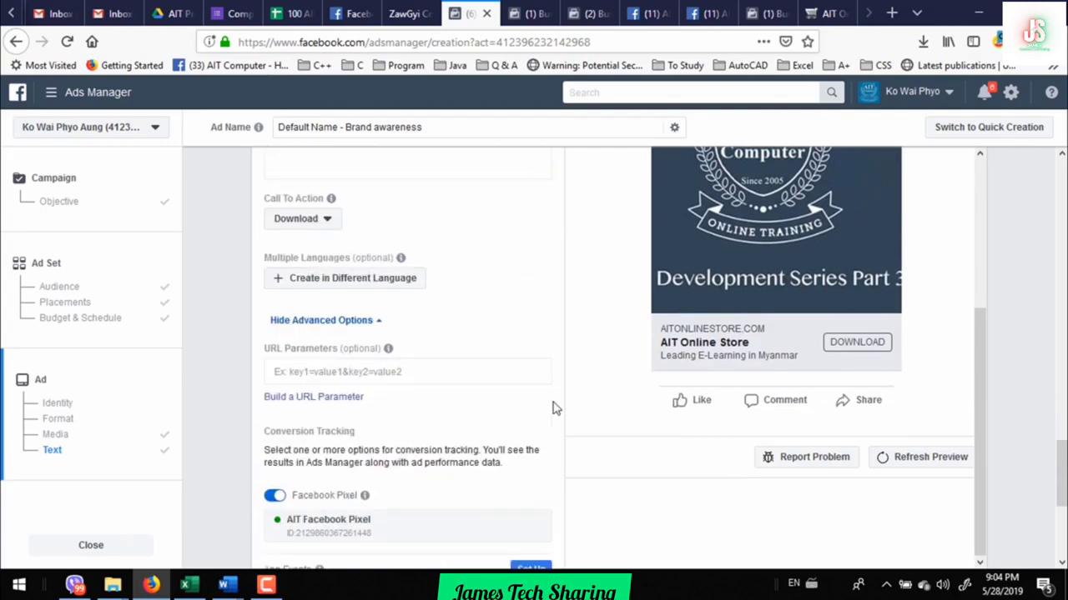
{"action": "scroll", "coordinate": [559, 431], "scroll_direction": "down", "scroll_amount": 2}
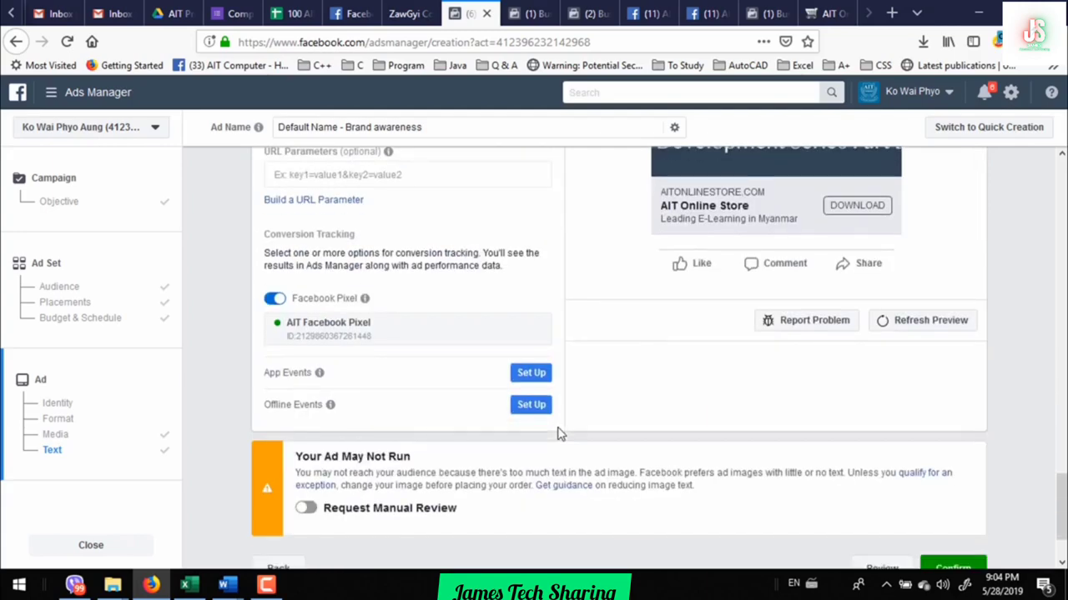
{"action": "scroll", "coordinate": [560, 433], "scroll_direction": "down", "scroll_amount": 1}
{"action": "scroll", "coordinate": [555, 433], "scroll_direction": "up", "scroll_amount": 15}
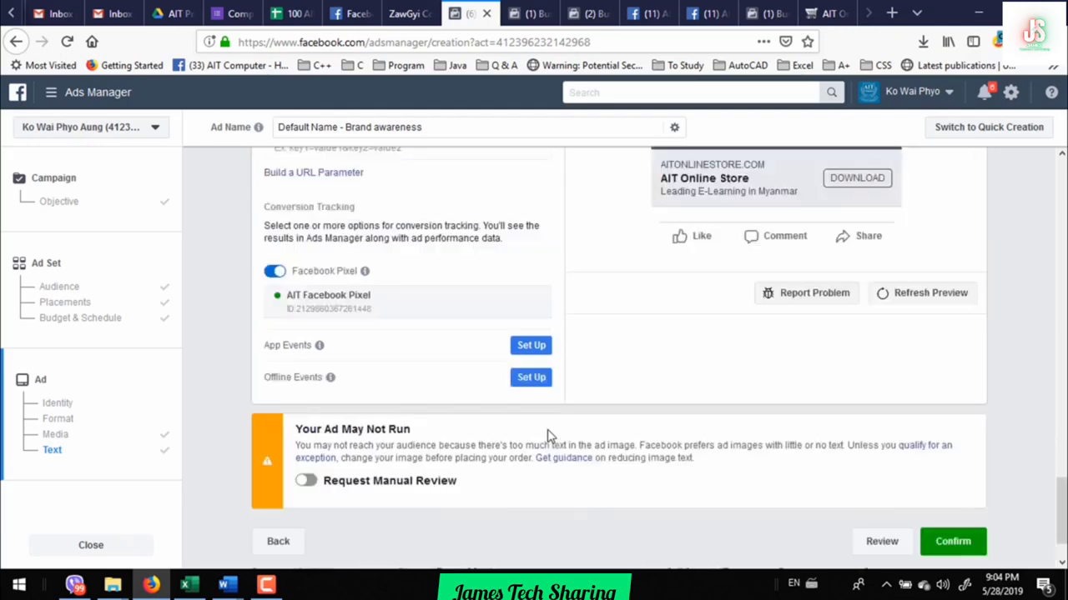
{"action": "scroll", "coordinate": [552, 434], "scroll_direction": "up", "scroll_amount": 1}
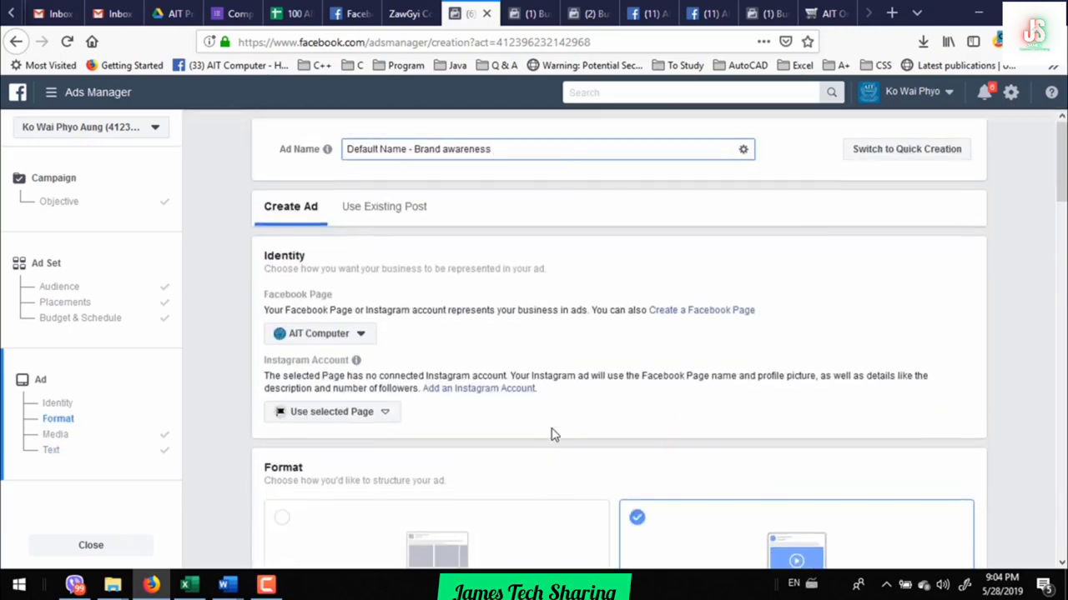
- Check the objective in the ad name, and review the ad's sections from identity and format down to the confirmation area
{"action": "left_click_drag", "start_coordinate": [493, 151], "coordinate": [420, 152]}
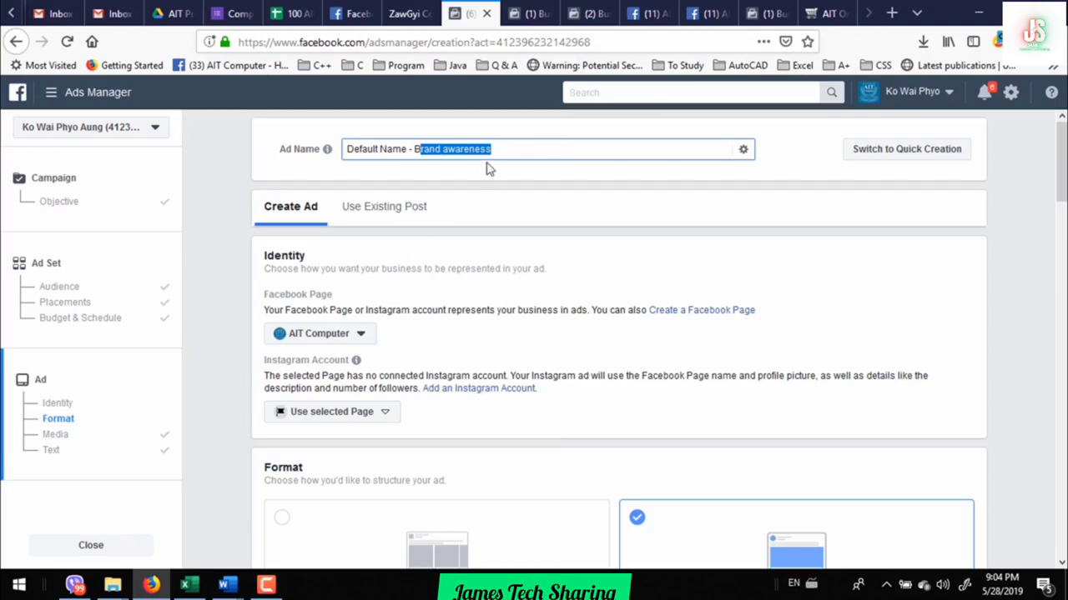
{"action": "left_click_drag", "start_coordinate": [507, 150], "coordinate": [417, 147]}
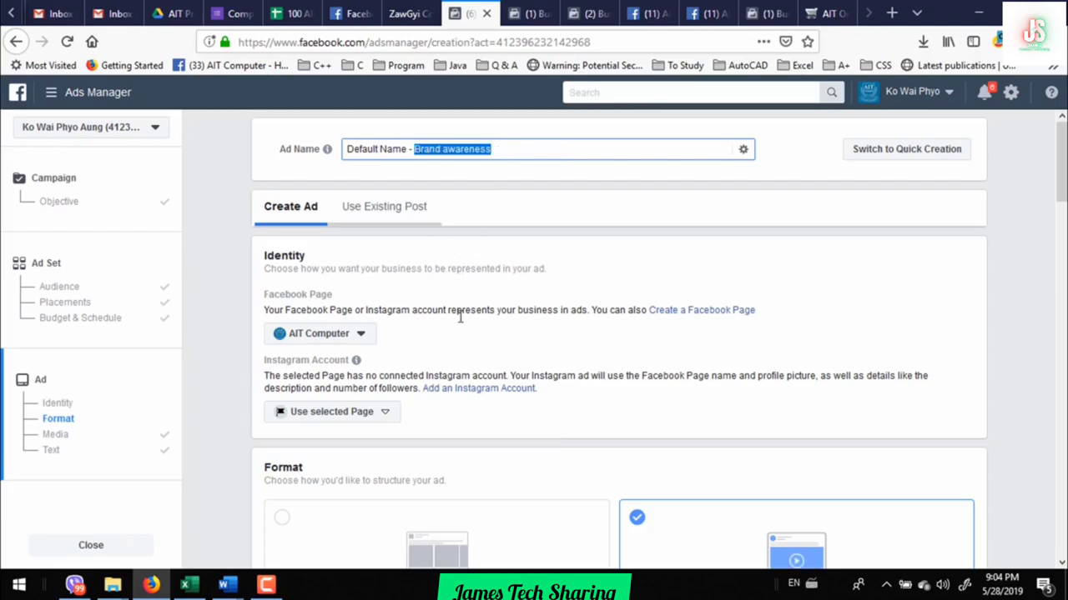
{"action": "scroll", "coordinate": [429, 325], "scroll_direction": "down", "scroll_amount": 2}
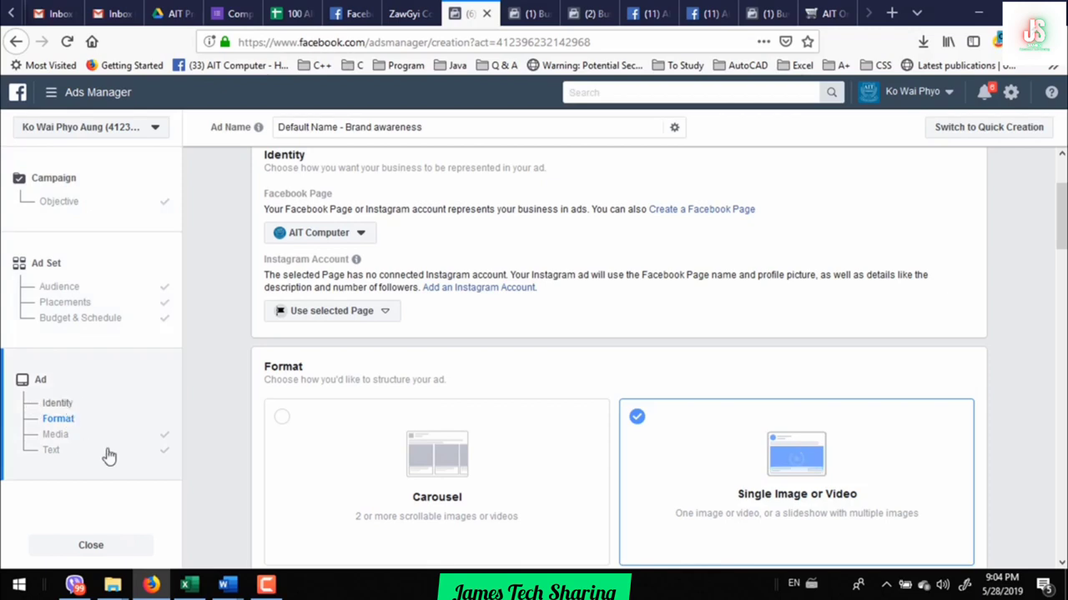
{"action": "scroll", "coordinate": [350, 426], "scroll_direction": "down", "scroll_amount": 3}
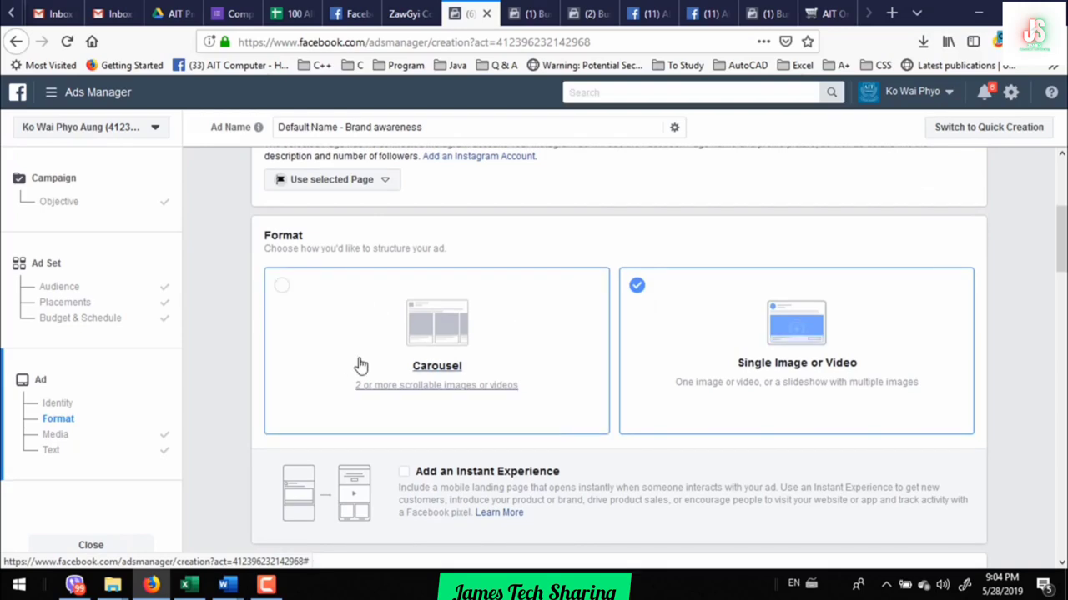
{"action": "scroll", "coordinate": [352, 358], "scroll_direction": "down", "scroll_amount": 8}
{"action": "scroll", "coordinate": [342, 350], "scroll_direction": "down", "scroll_amount": 15}
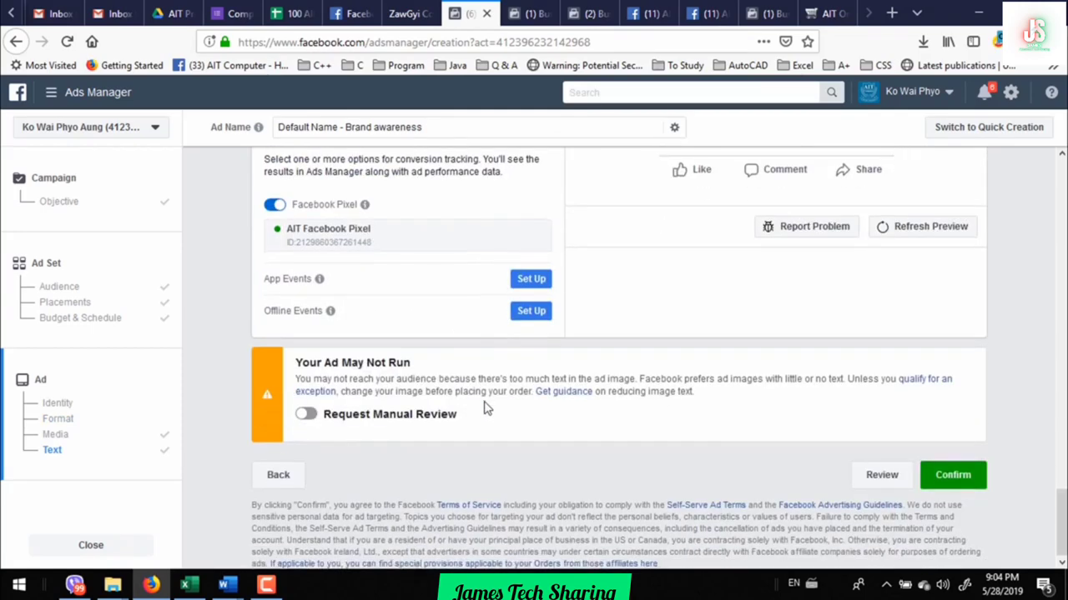
{"action": "scroll", "coordinate": [494, 400], "scroll_direction": "up", "scroll_amount": 20}
{"action": "scroll", "coordinate": [498, 405], "scroll_direction": "up", "scroll_amount": 3}
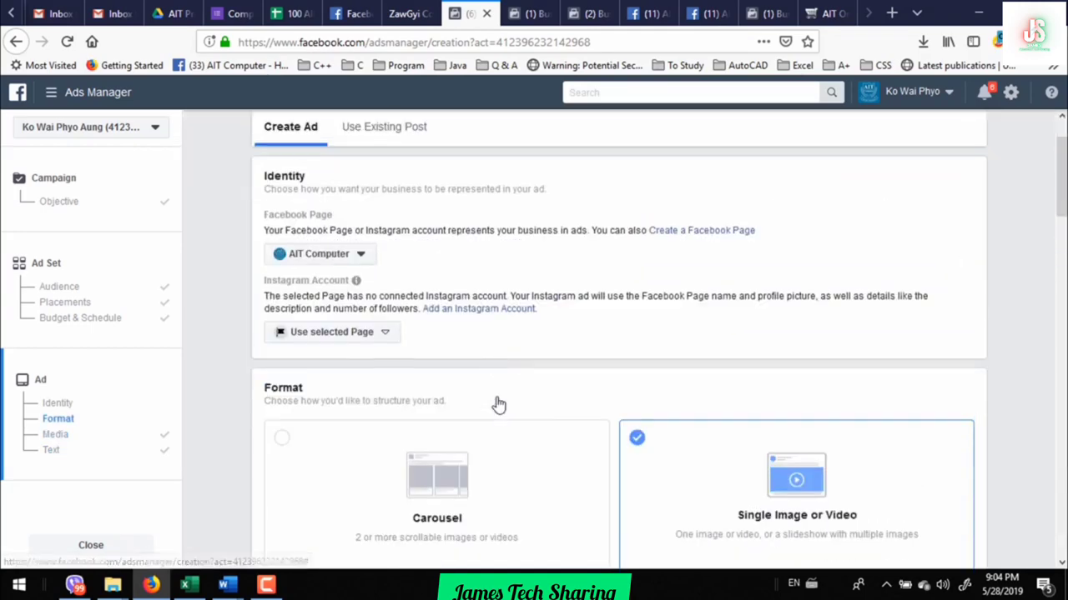